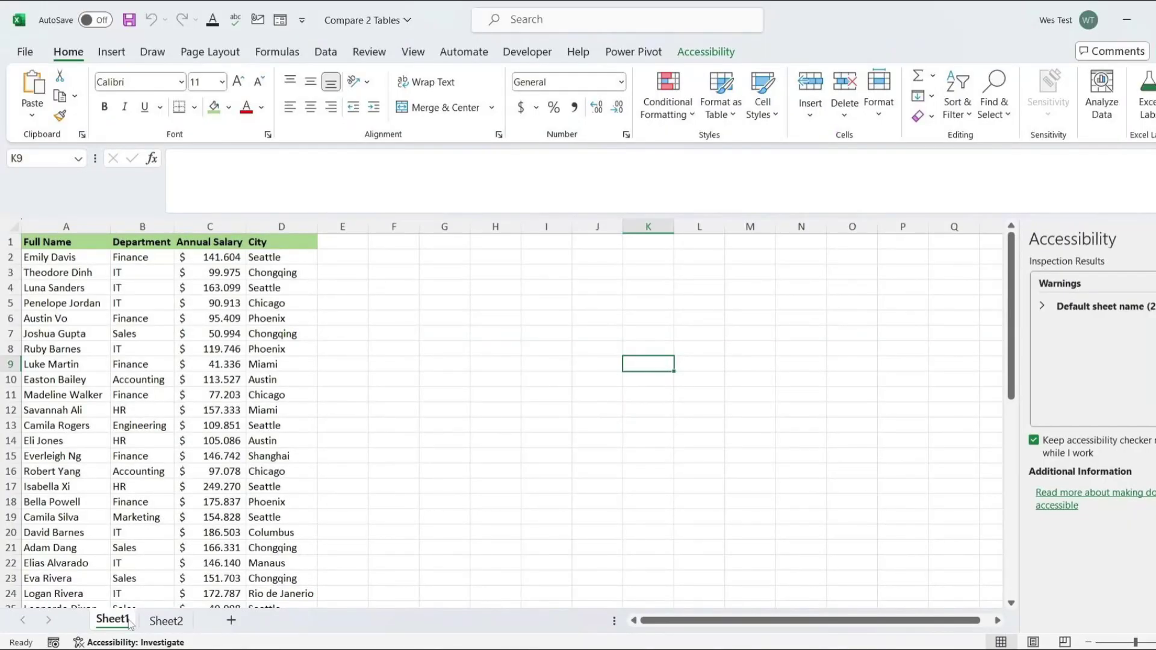
# Glance between the Sheet1 and Sheet2 tables, selecting cell G19 on Sheet1
pyautogui.click(181, 621)
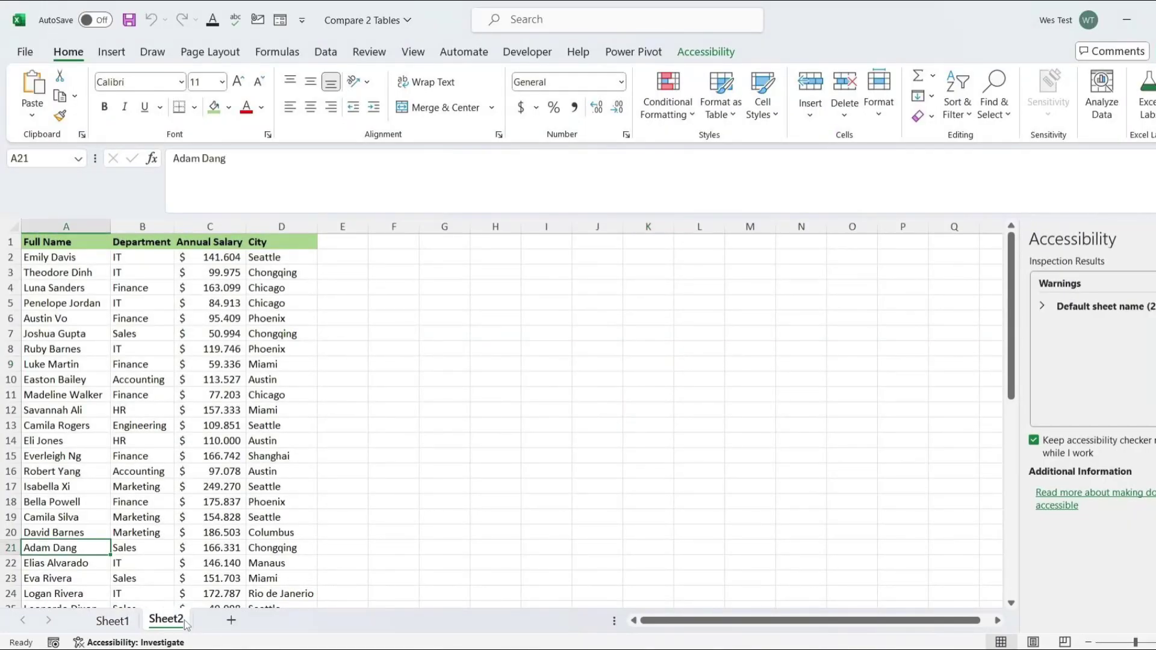
pyautogui.click(130, 621)
pyautogui.click(449, 520)
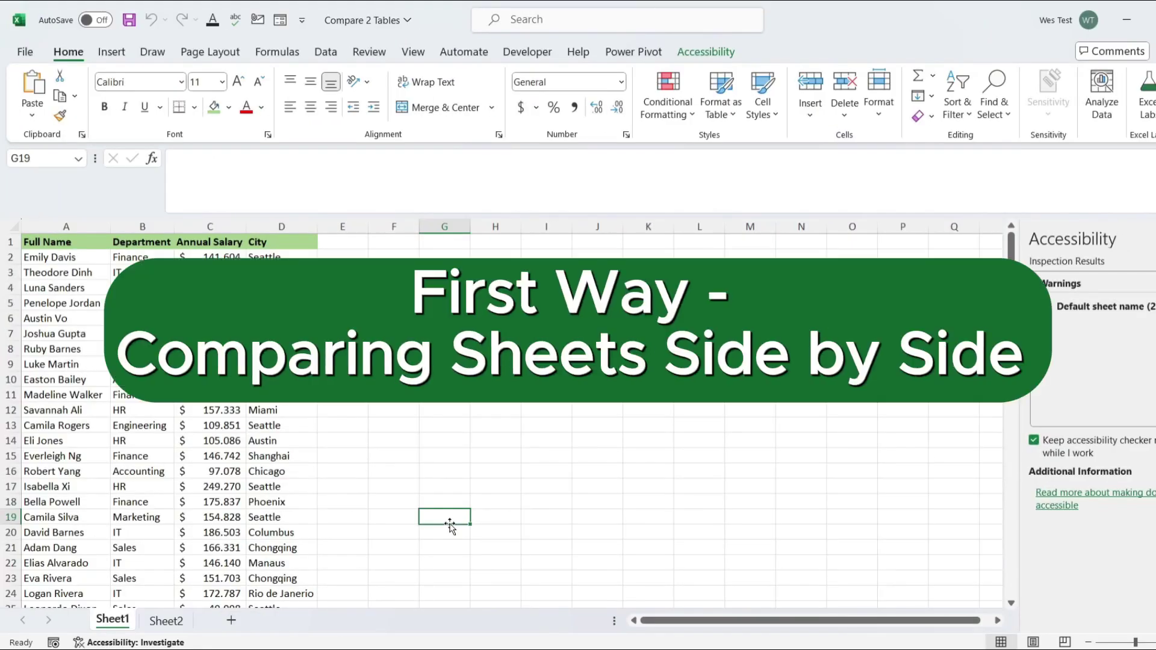
pyautogui.click(179, 620)
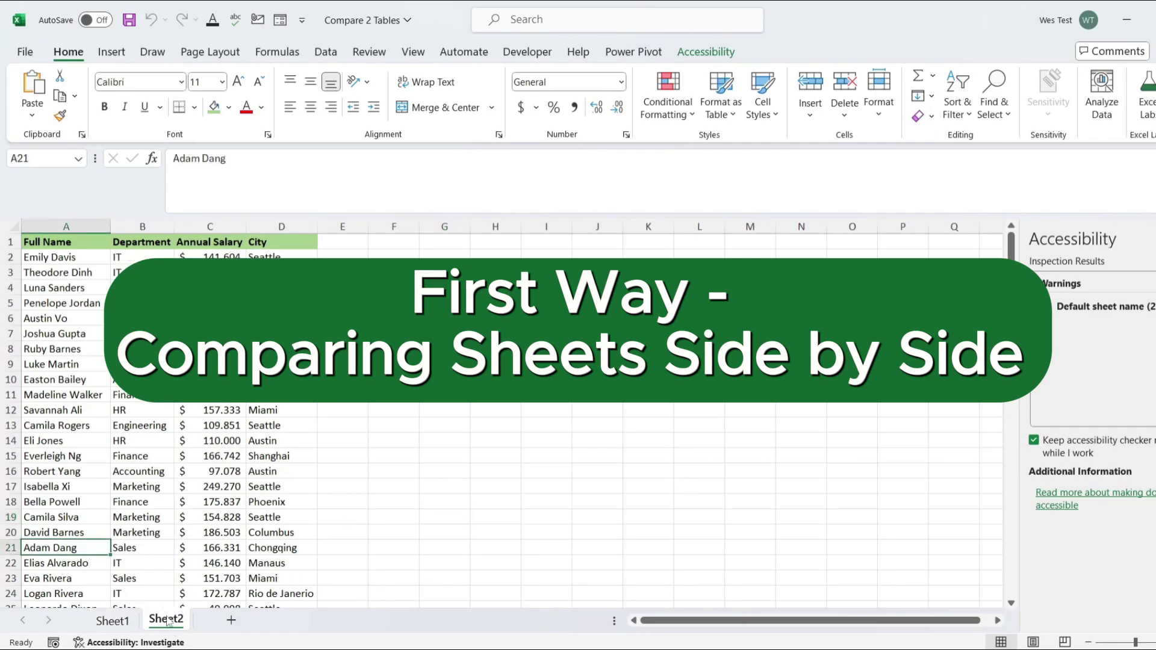
pyautogui.click(113, 620)
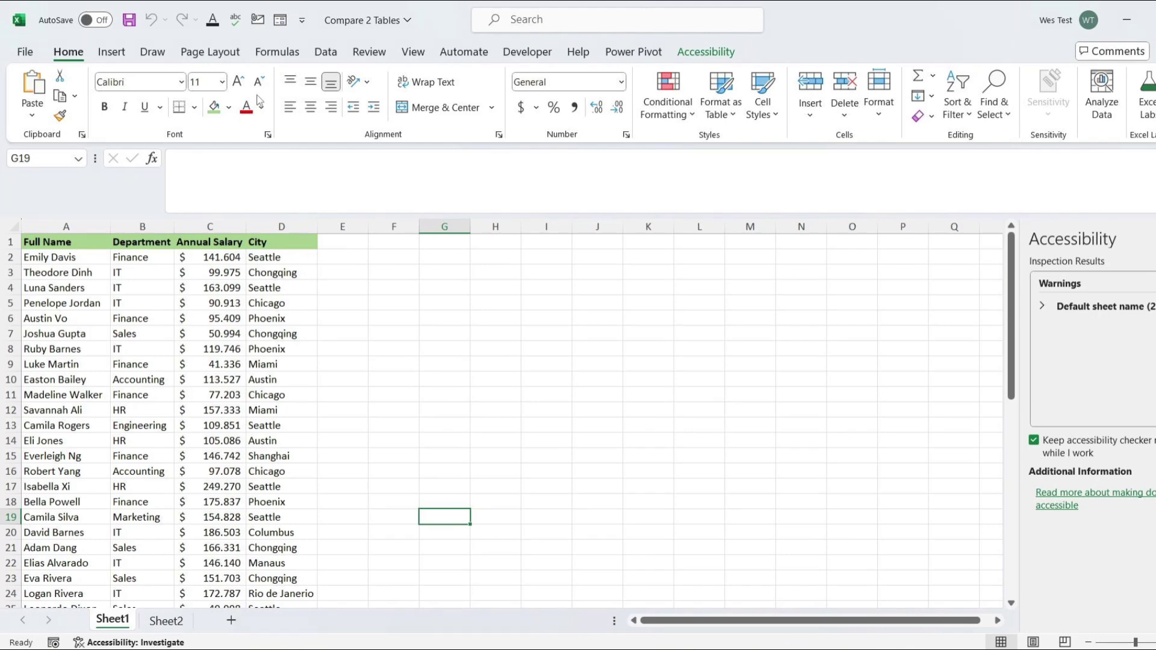
# Open a second window of the workbook and arrange both windows vertically side by side
pyautogui.click(413, 54)
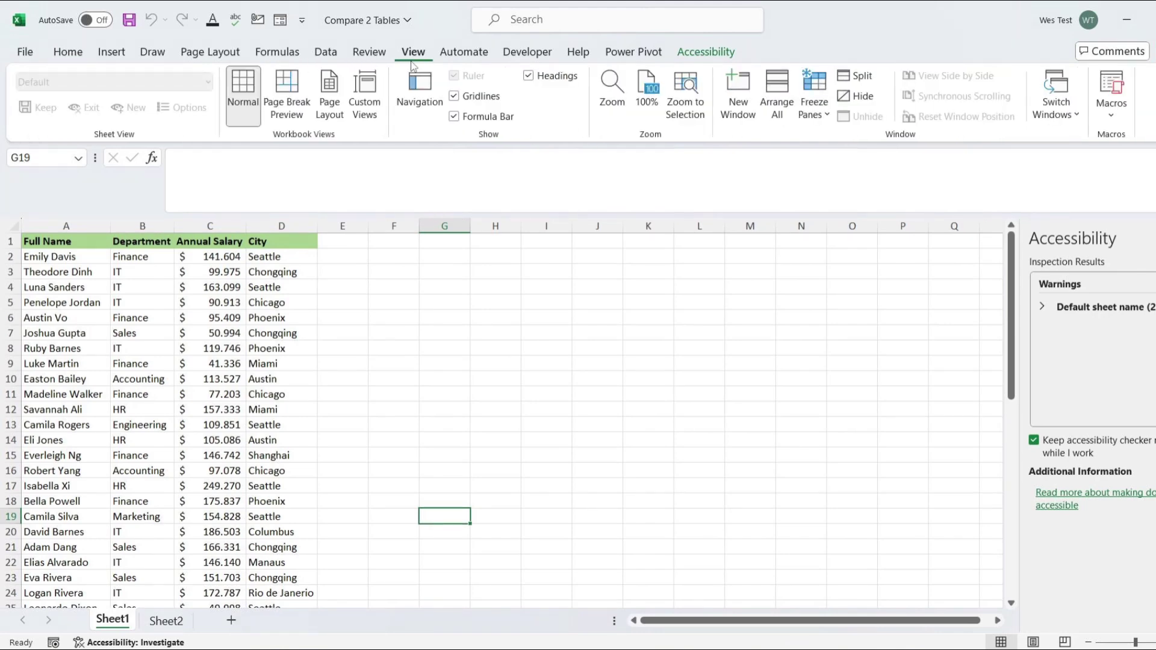
pyautogui.click(739, 109)
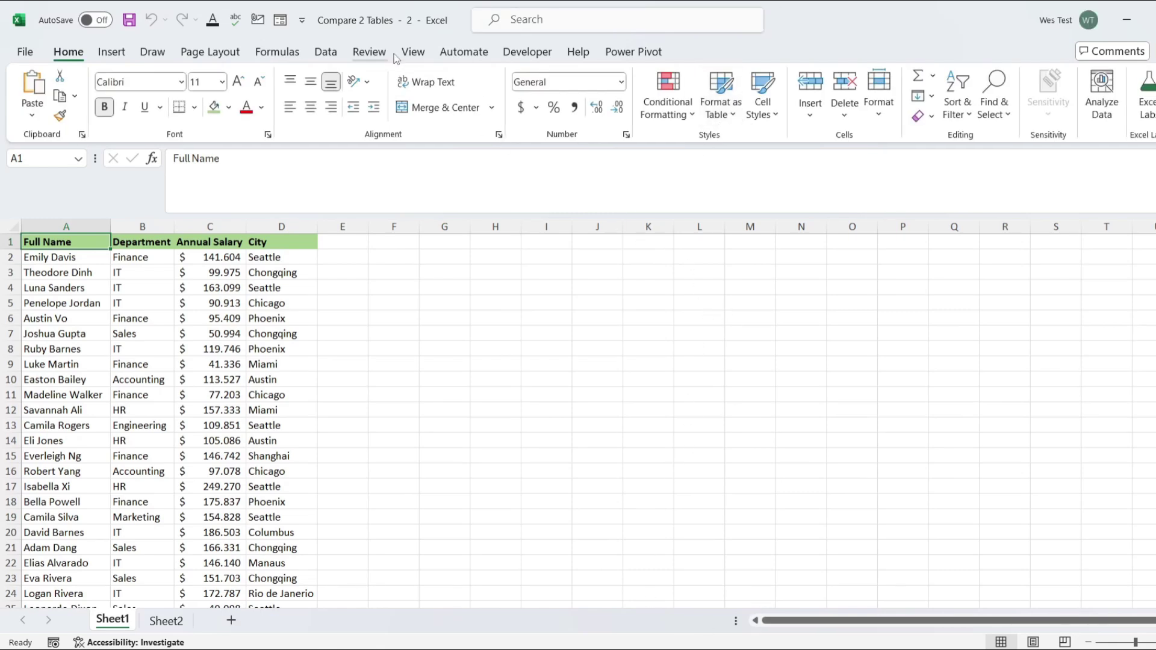
pyautogui.click(413, 53)
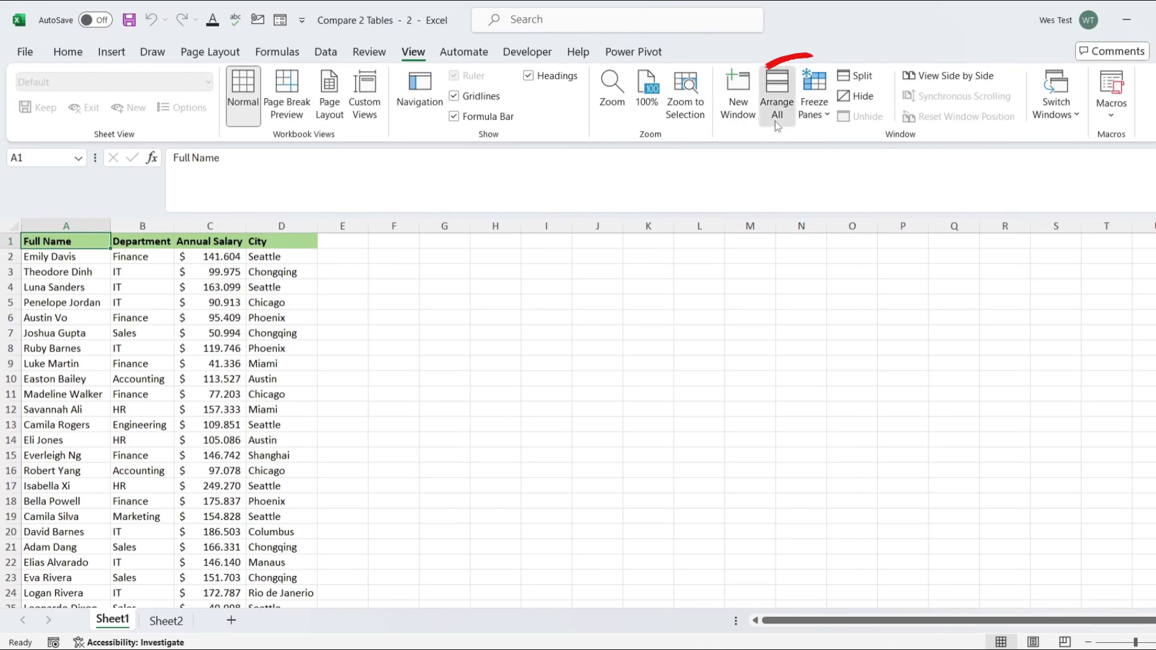
pyautogui.click(776, 100)
pyautogui.click(337, 314)
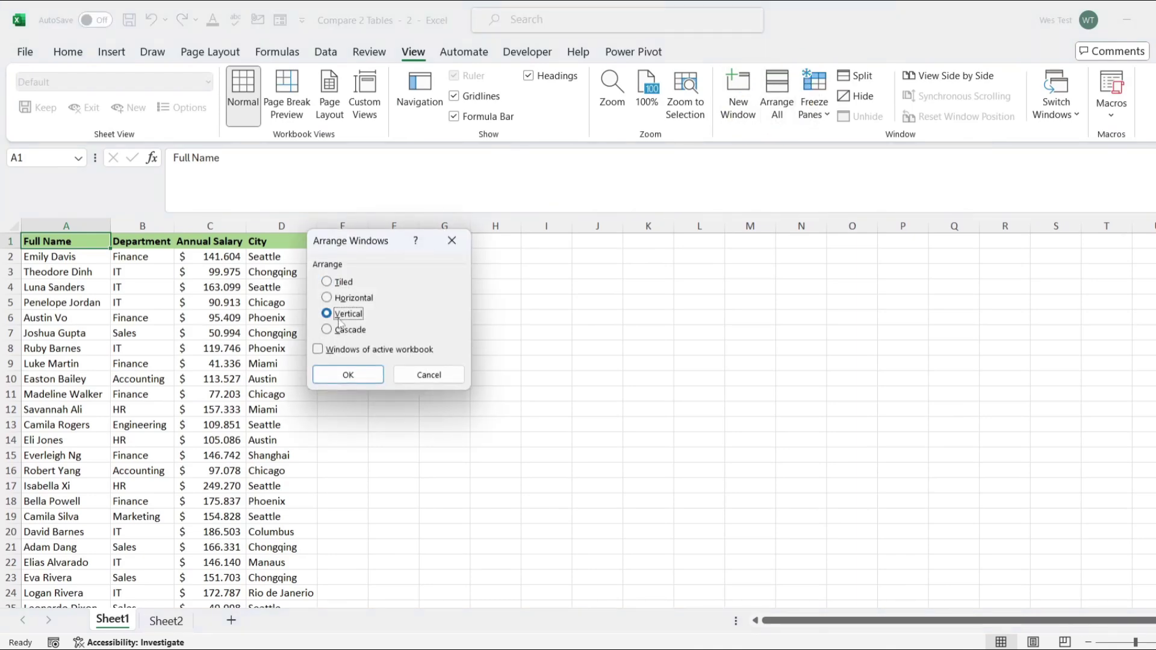
pyautogui.click(349, 374)
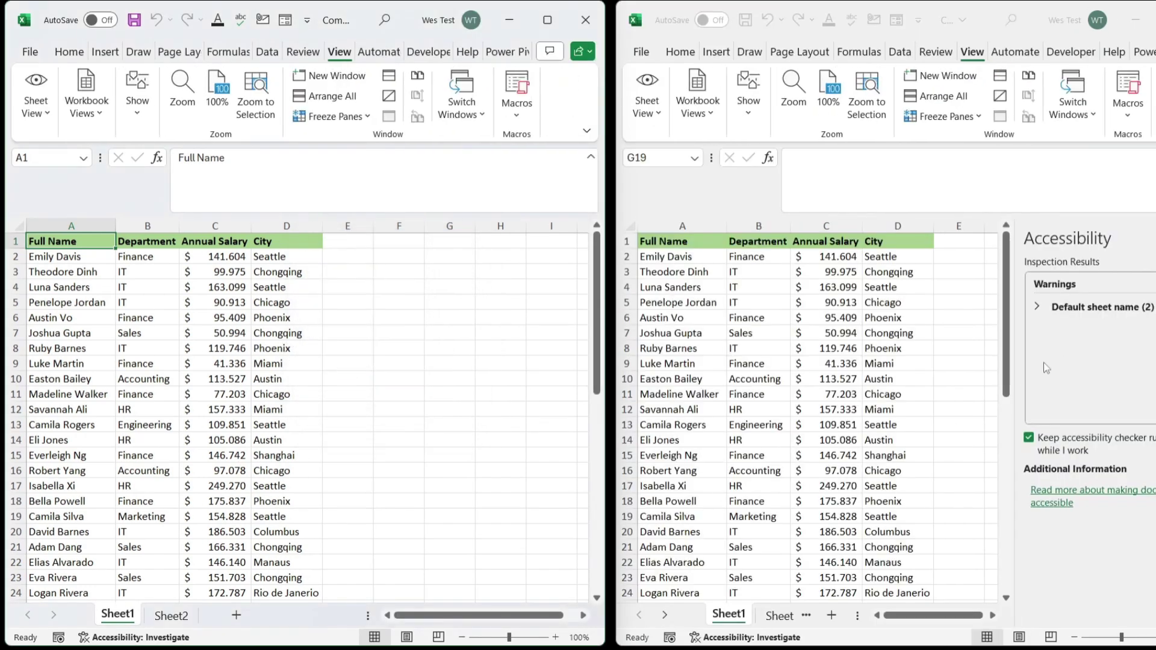
# Show Sheet2 in the right window and scroll both windows to compare the two tables
pyautogui.hotkey('alt', 'Tab')
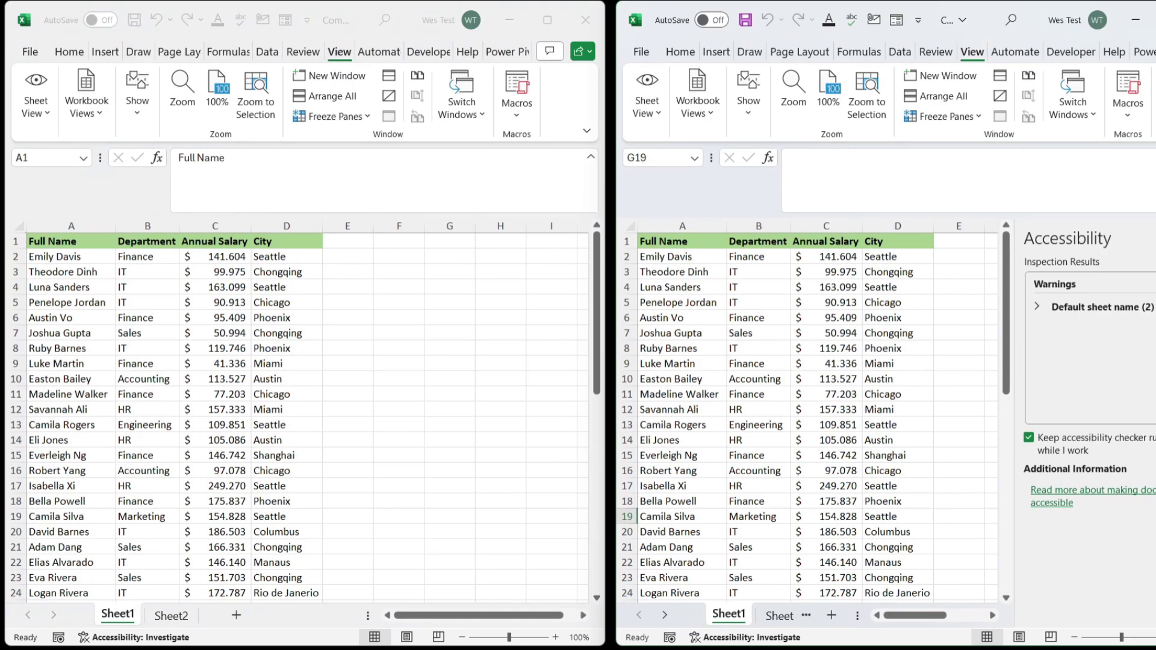
pyautogui.click(781, 616)
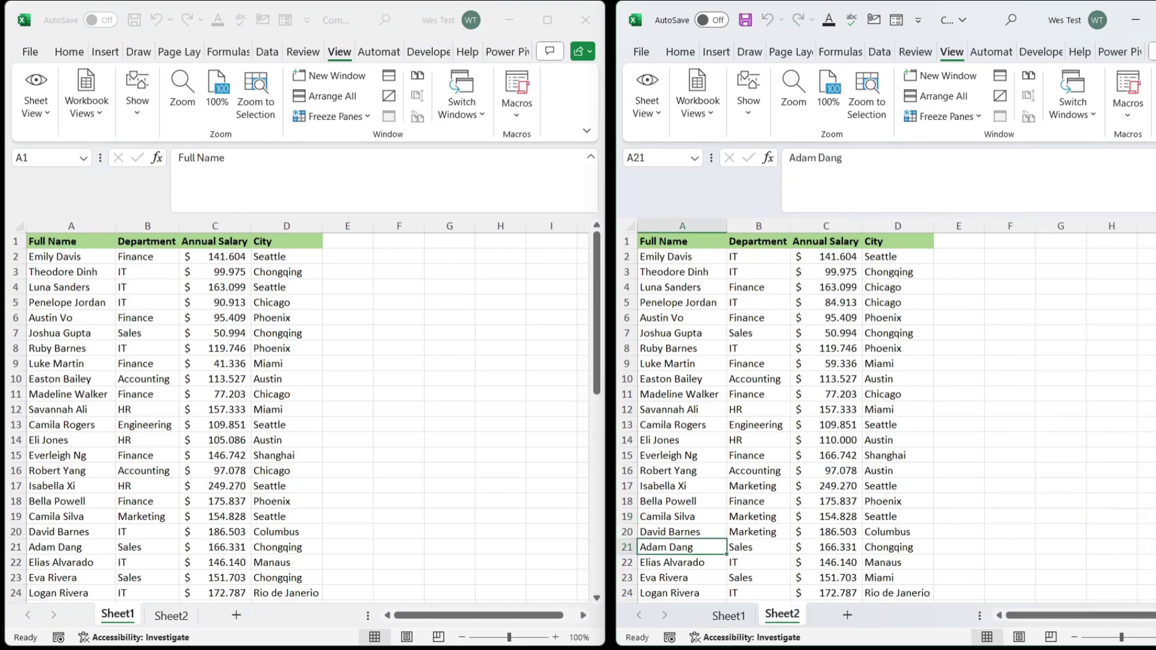
pyautogui.scroll(-1, 778, 484)
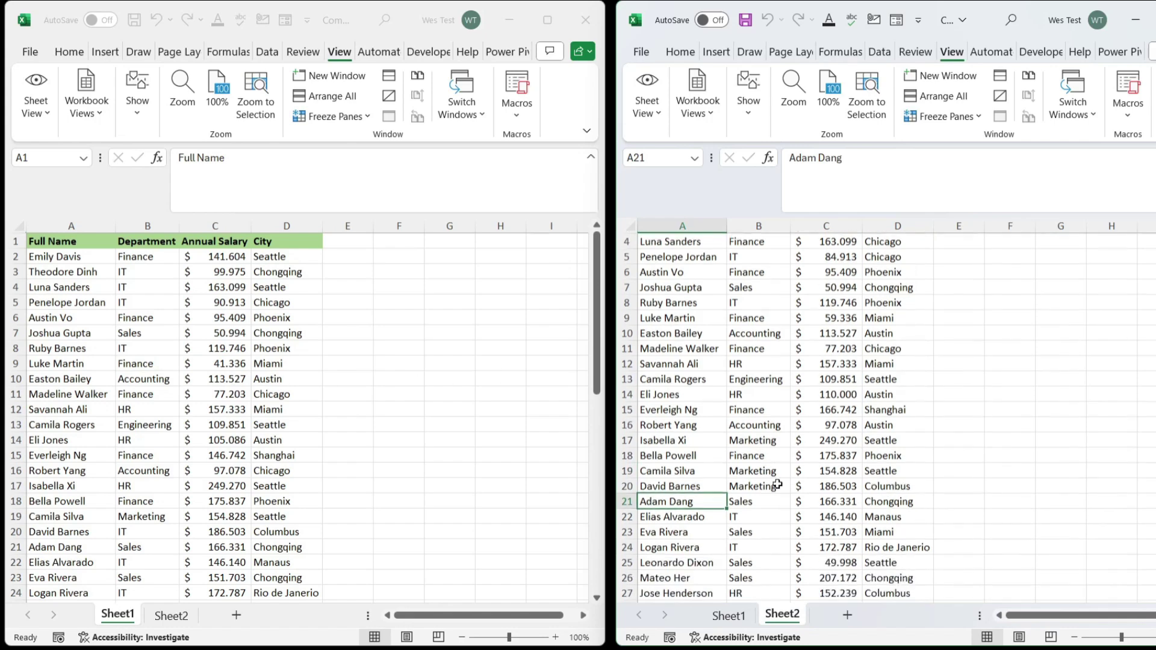
pyautogui.scroll(-3, 395, 482)
pyautogui.hotkey('alt', 'Tab')
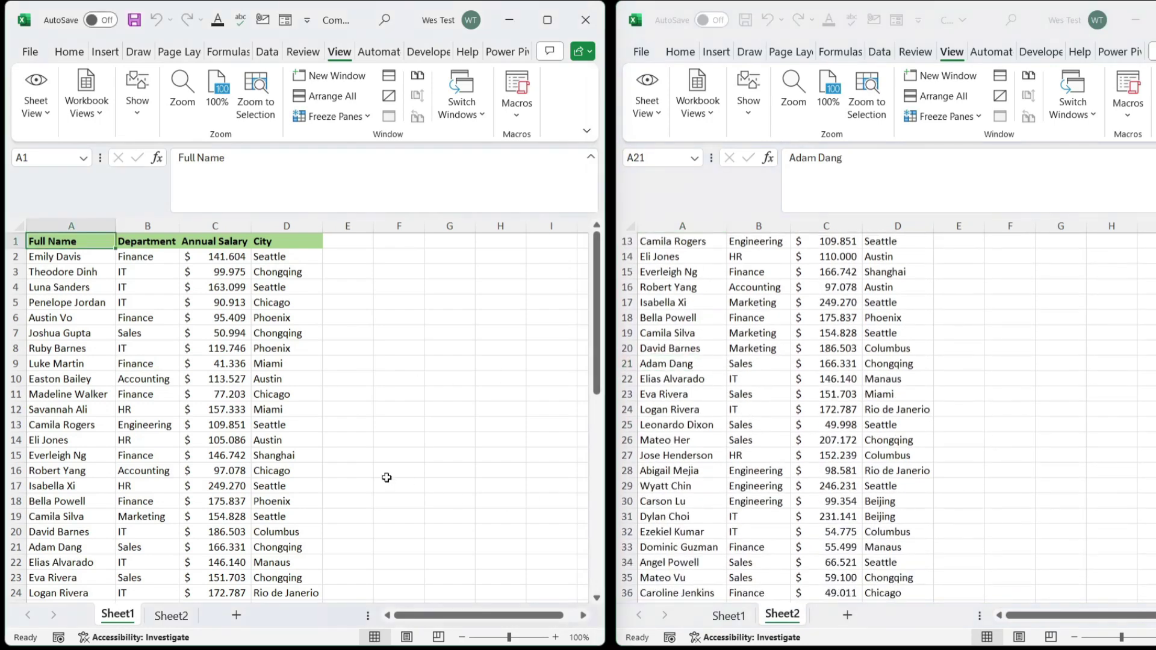
pyautogui.scroll(-11, 387, 478)
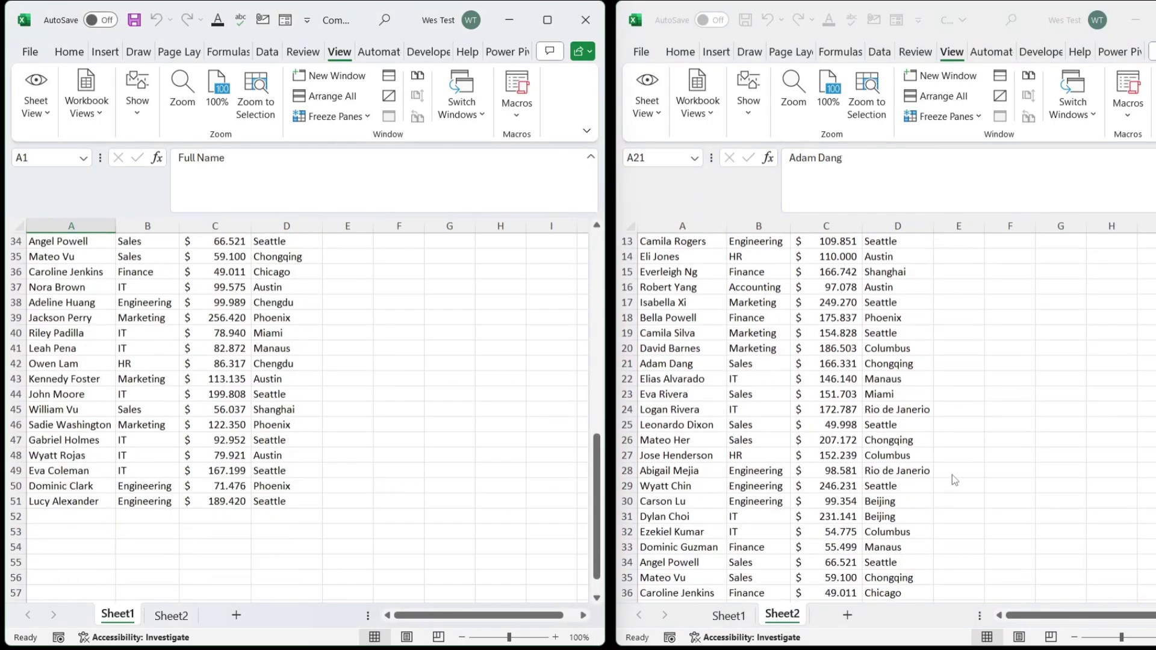
pyautogui.hotkey('alt', 'Tab')
pyautogui.scroll(-6, 952, 479)
pyautogui.scroll(10, 952, 479)
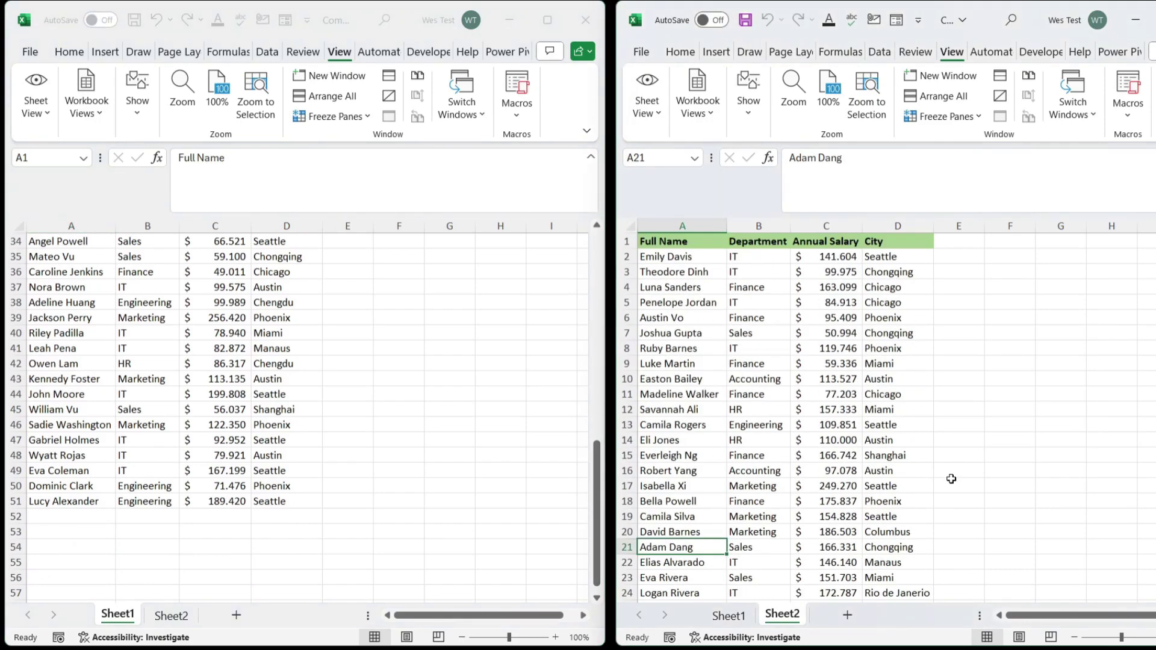
pyautogui.hotkey('alt', 'Tab')
pyautogui.scroll(11, 448, 442)
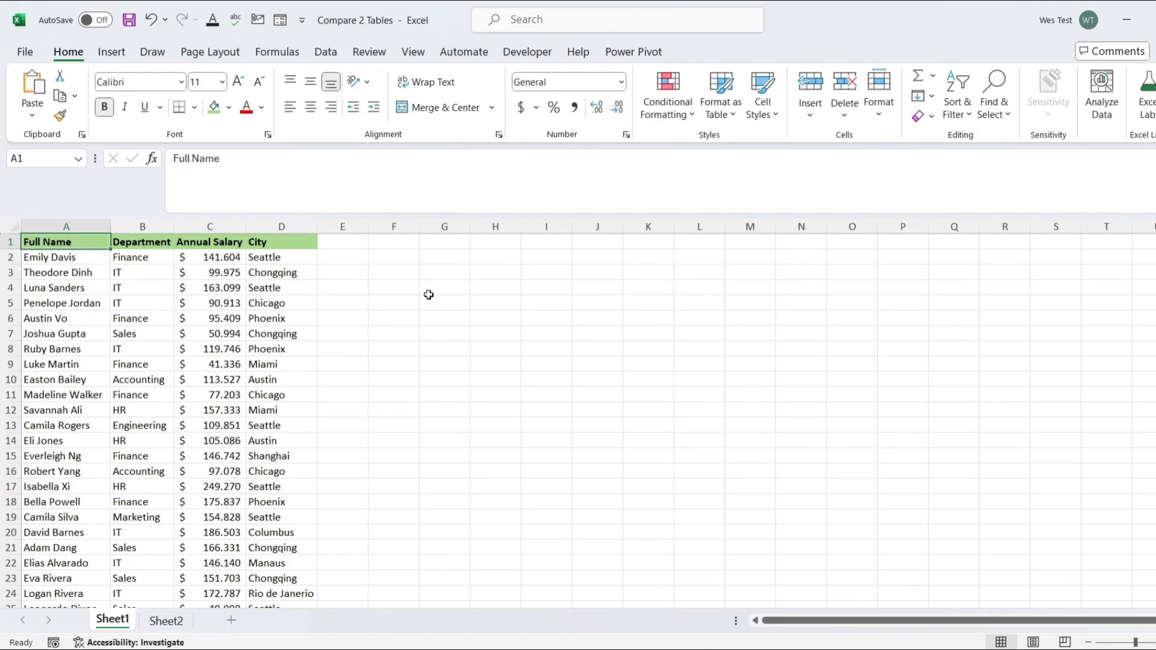
# Select the table A1:D51 and start a new formula-based conditional formatting rule
pyautogui.hotkey('ctrl', 'shift', 'End')
pyautogui.scroll(8, 426, 397)
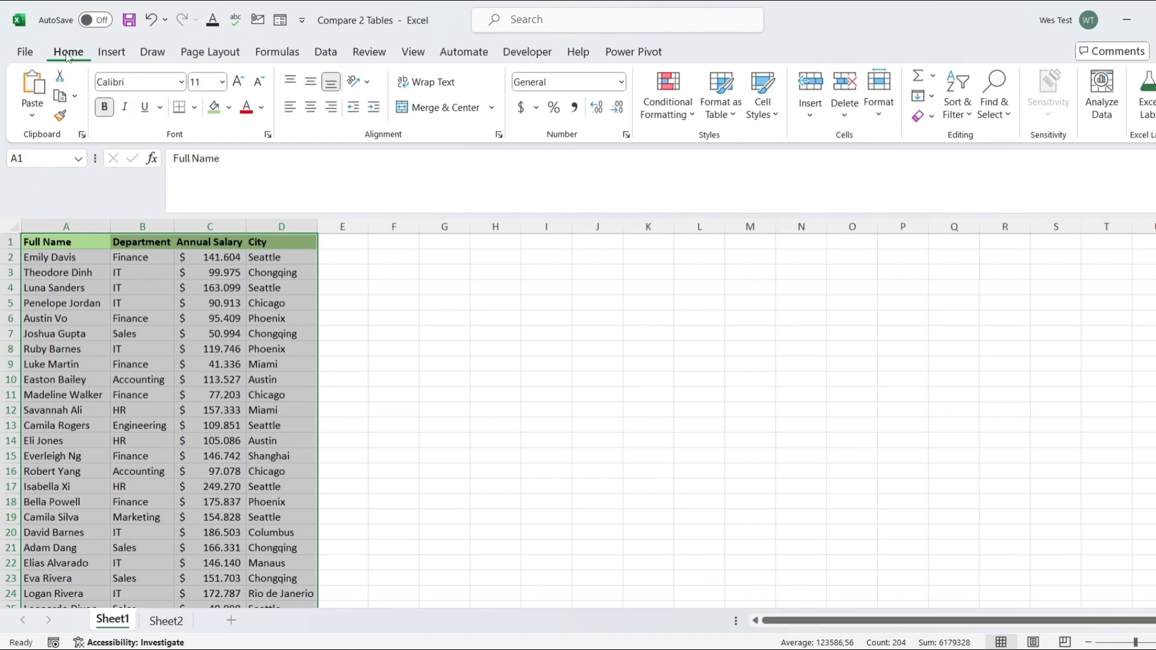
pyautogui.click(667, 100)
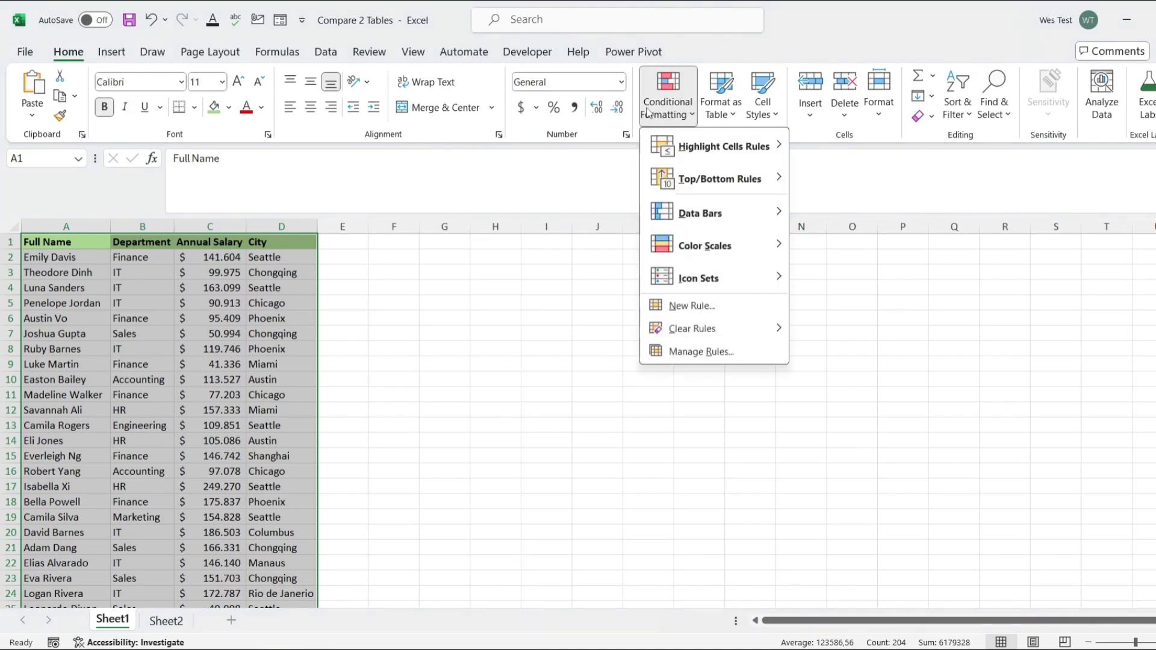
pyautogui.click(677, 307)
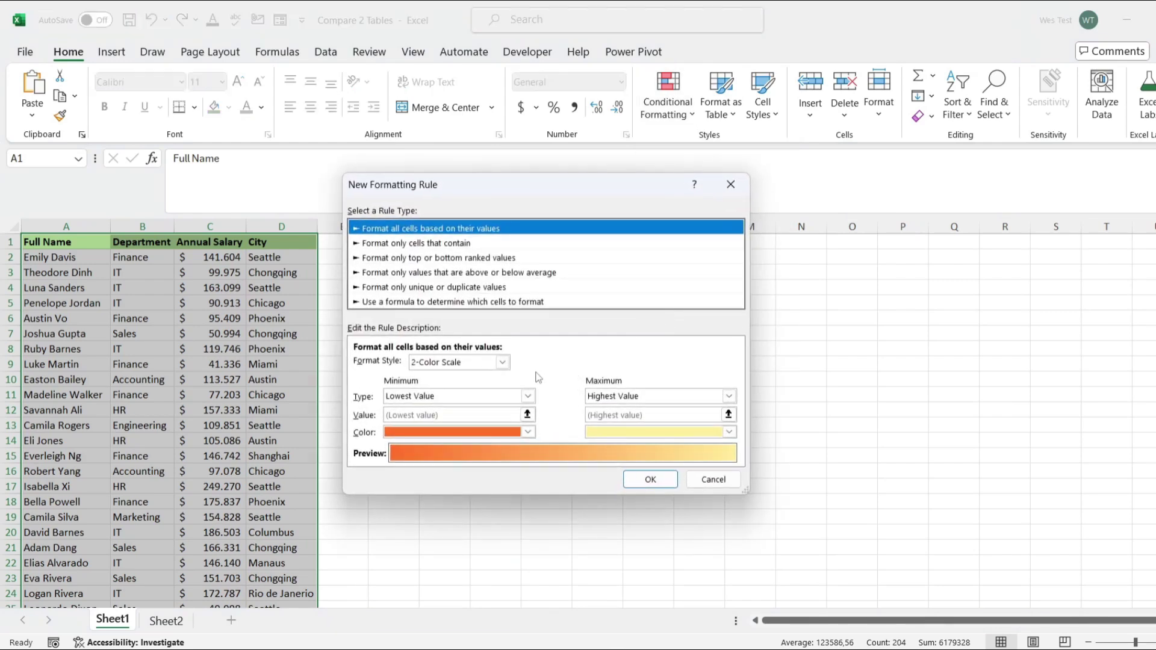
pyautogui.click(413, 303)
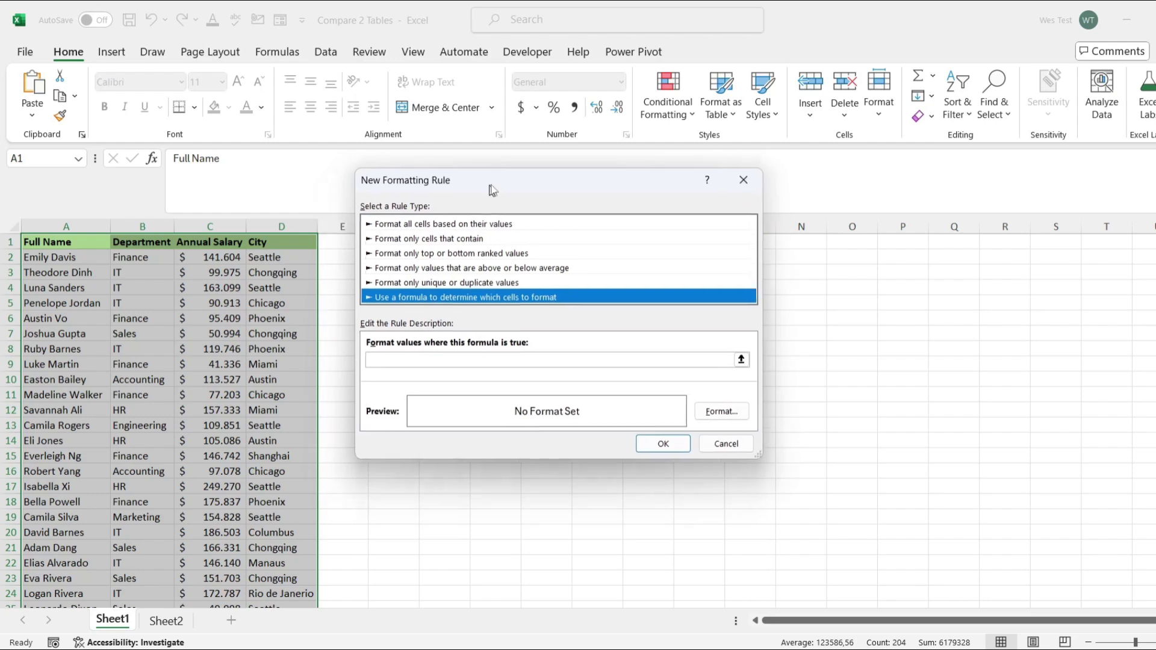
# Enter the rule formula =A1<>Sheet2!A1 so each cell is compared with Sheet2
pyautogui.click(466, 363)
pyautogui.write('=')
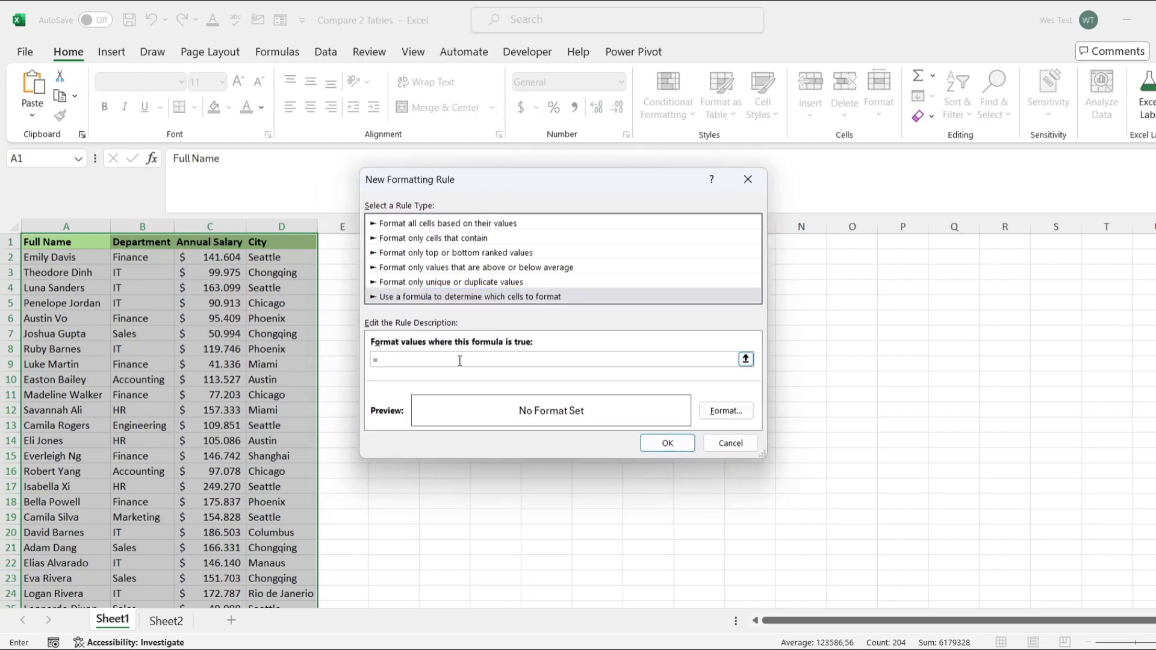
pyautogui.click(83, 241)
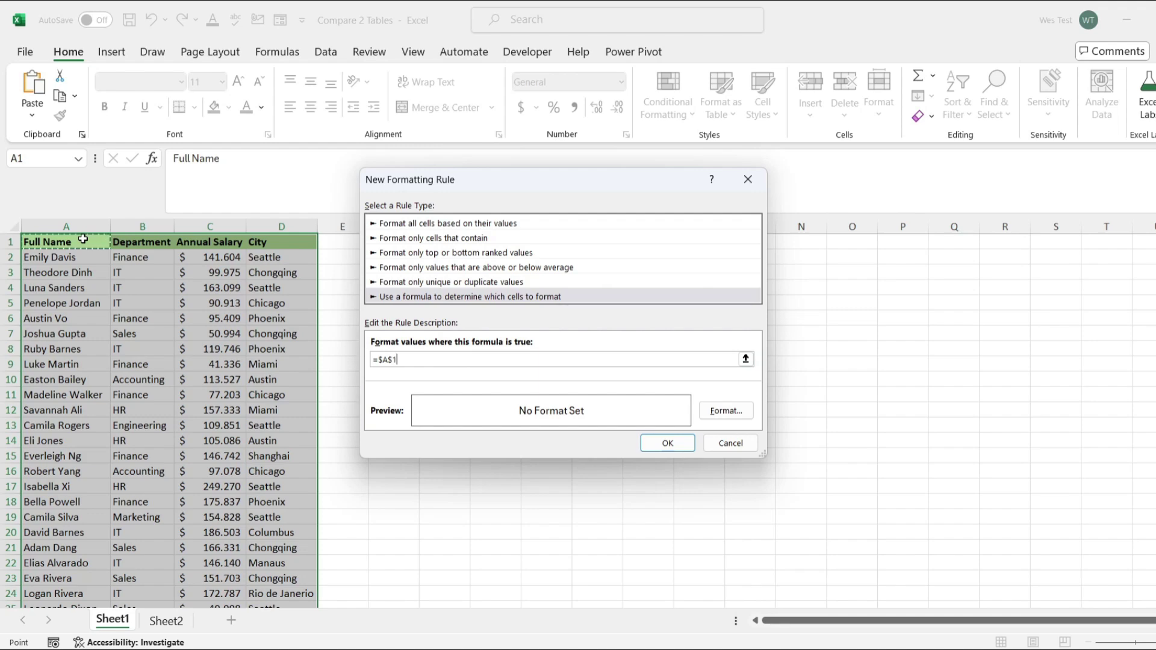
pyautogui.press('F4')
pyautogui.press('F4')
pyautogui.press('F4')
pyautogui.write('<>')
pyautogui.click(165, 621)
pyautogui.click(66, 241)
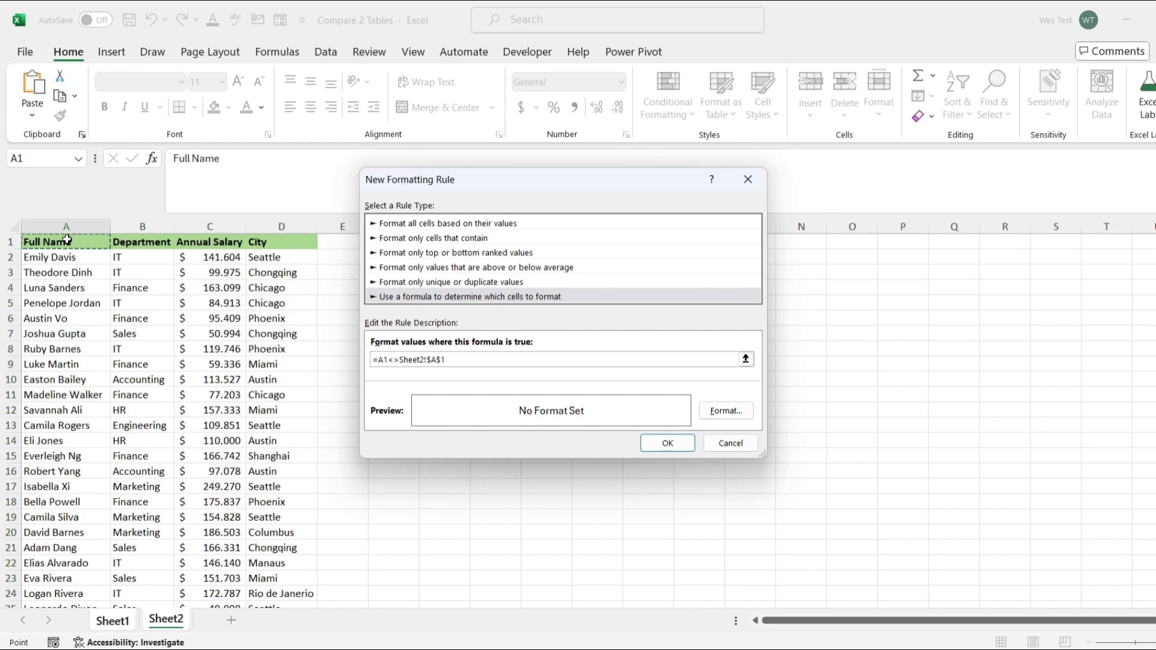
pyautogui.press('F4')
pyautogui.press('F4')
pyautogui.press('F4')
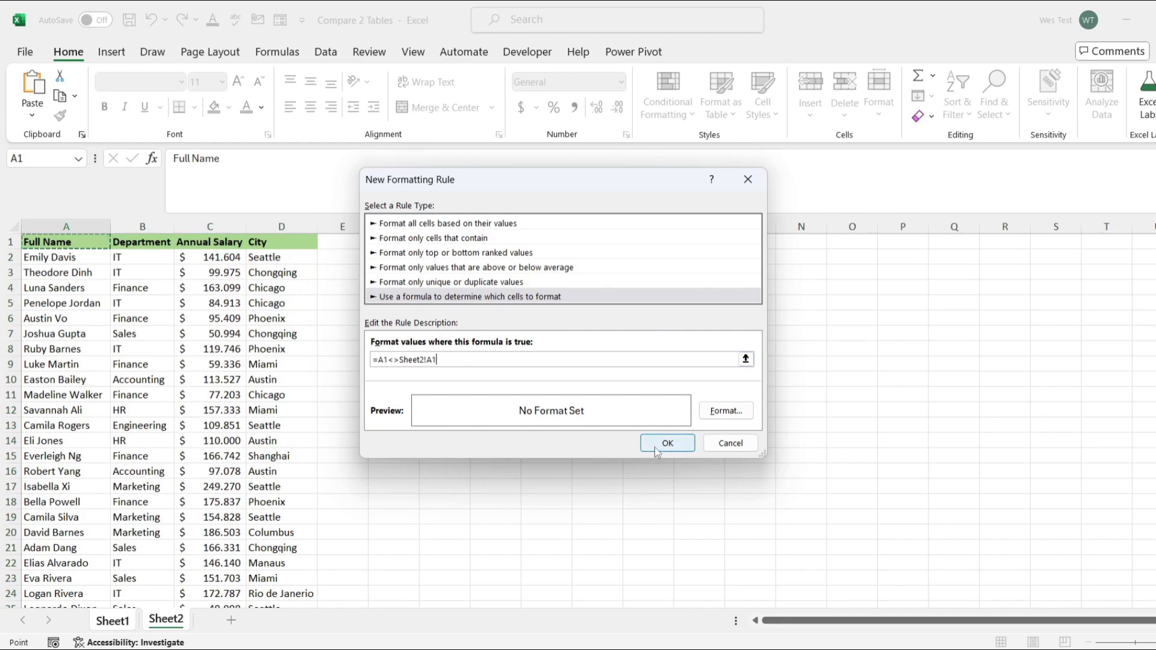
# Give the rule a bright red fill and apply it to the table
pyautogui.click(745, 412)
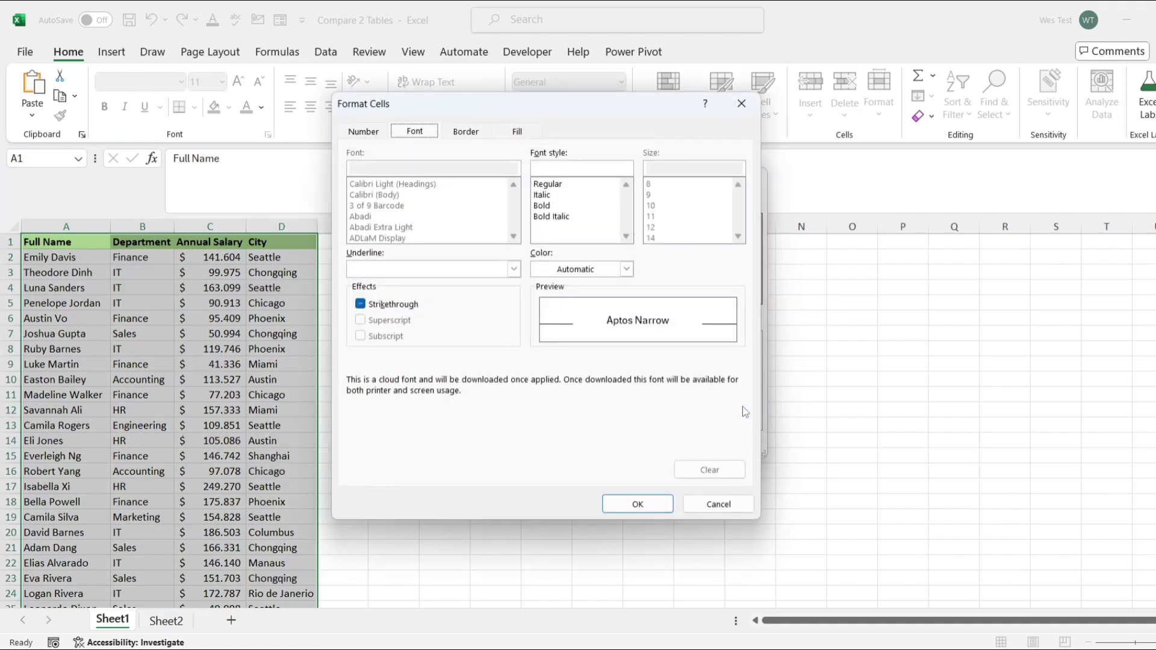
pyautogui.click(523, 132)
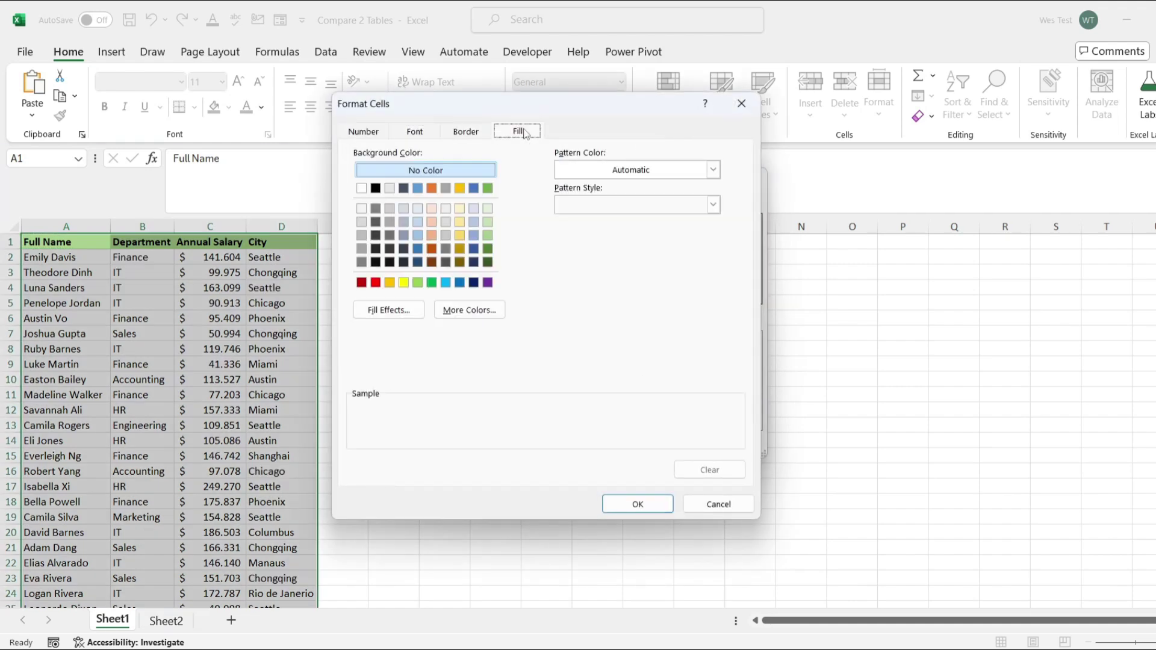
pyautogui.click(375, 283)
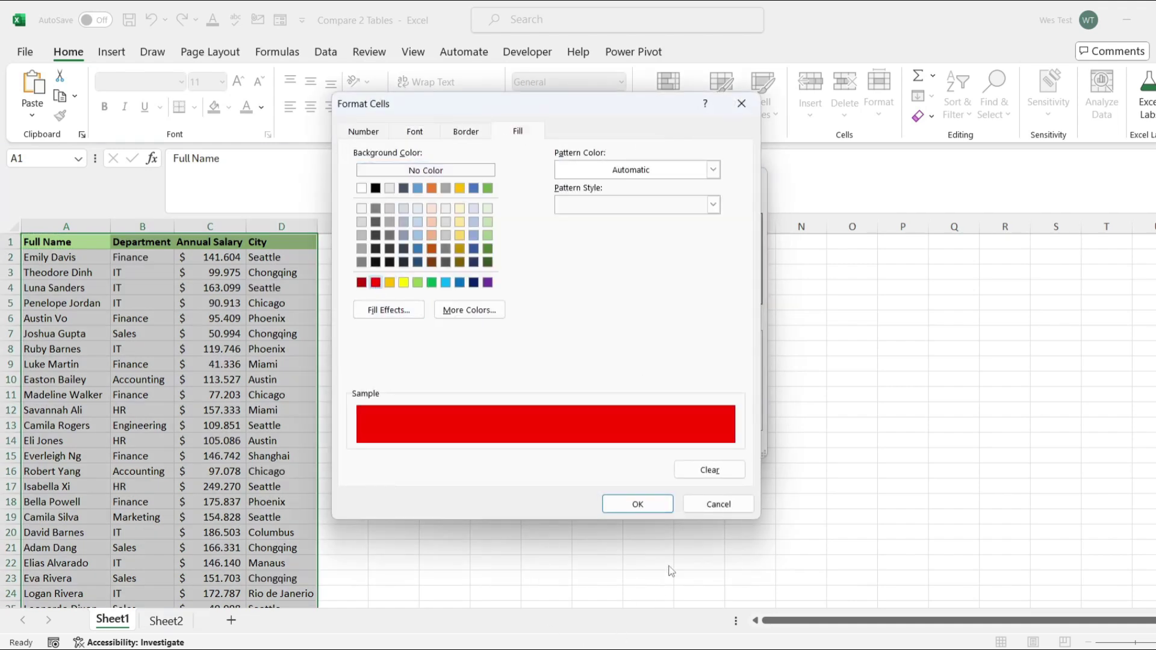
pyautogui.click(638, 503)
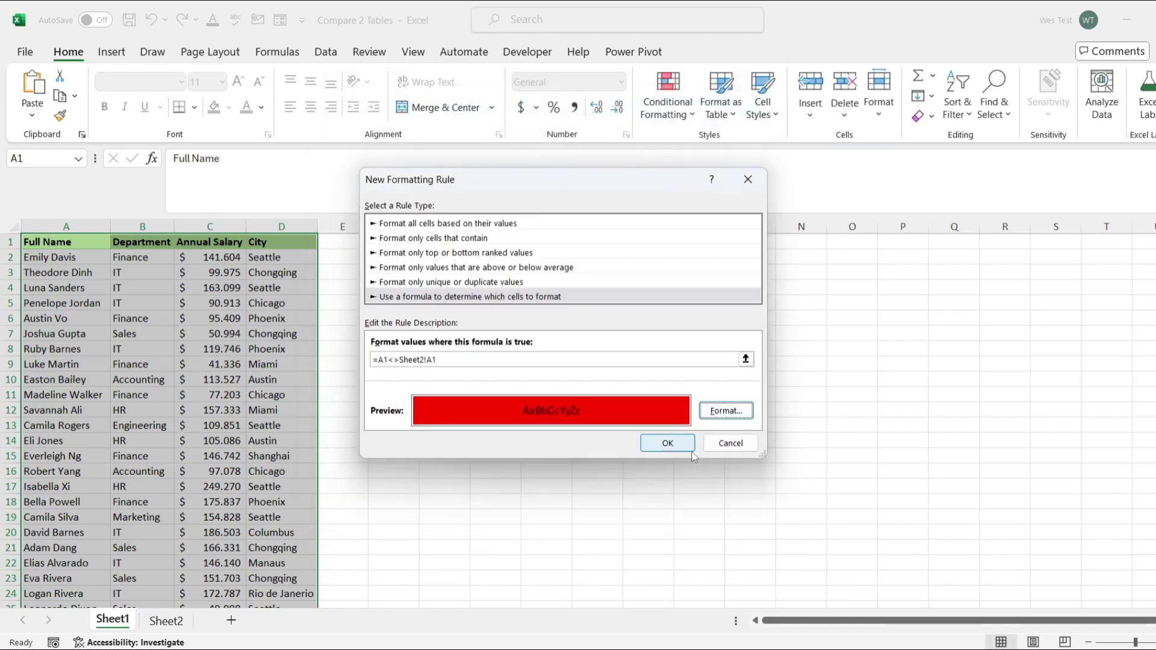
pyautogui.click(678, 446)
# Deselect the table and scroll through to review the red-highlighted differing cells
pyautogui.click(485, 436)
pyautogui.scroll(-1, 491, 452)
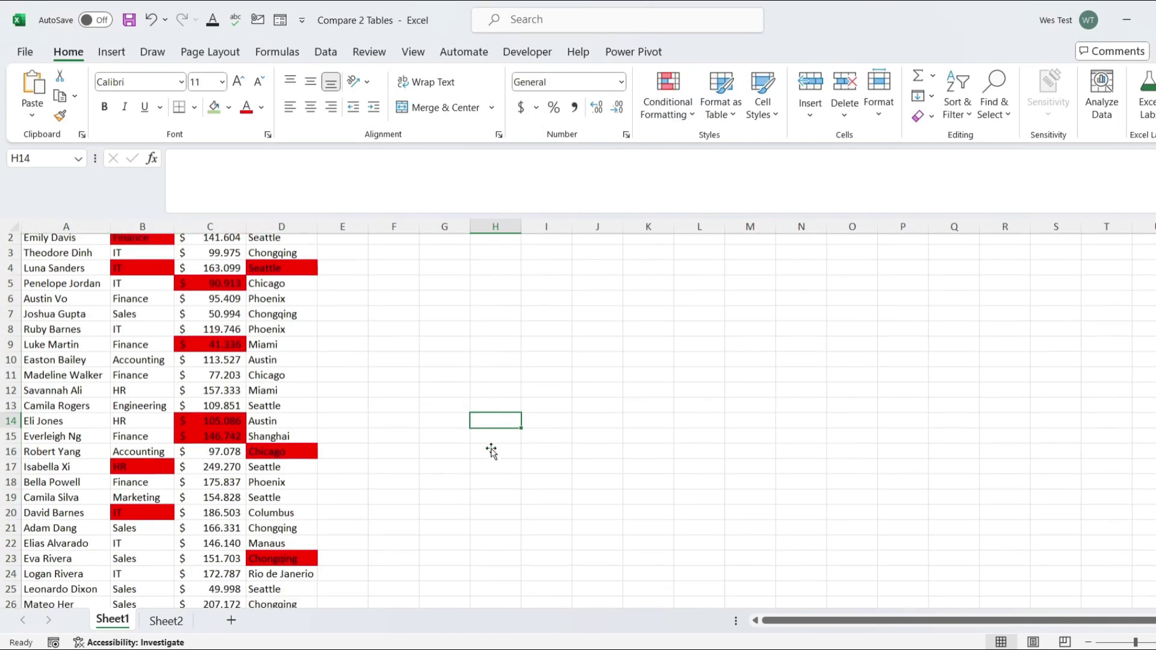
pyautogui.scroll(-9, 472, 468)
pyautogui.scroll(10, 436, 537)
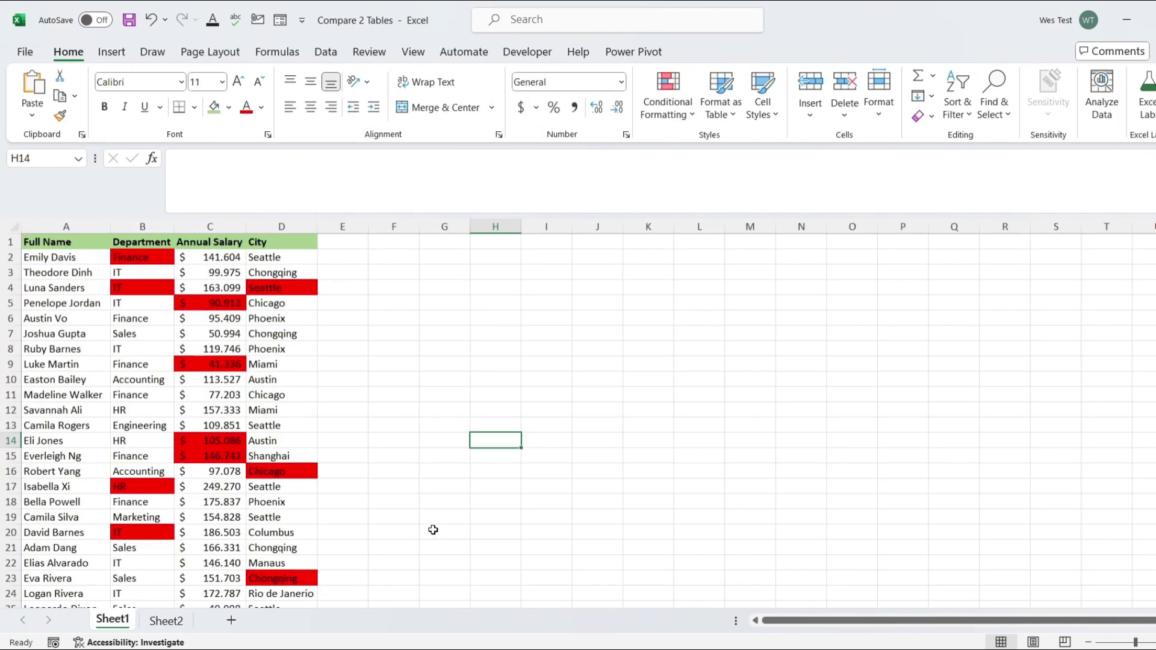
pyautogui.click(441, 399)
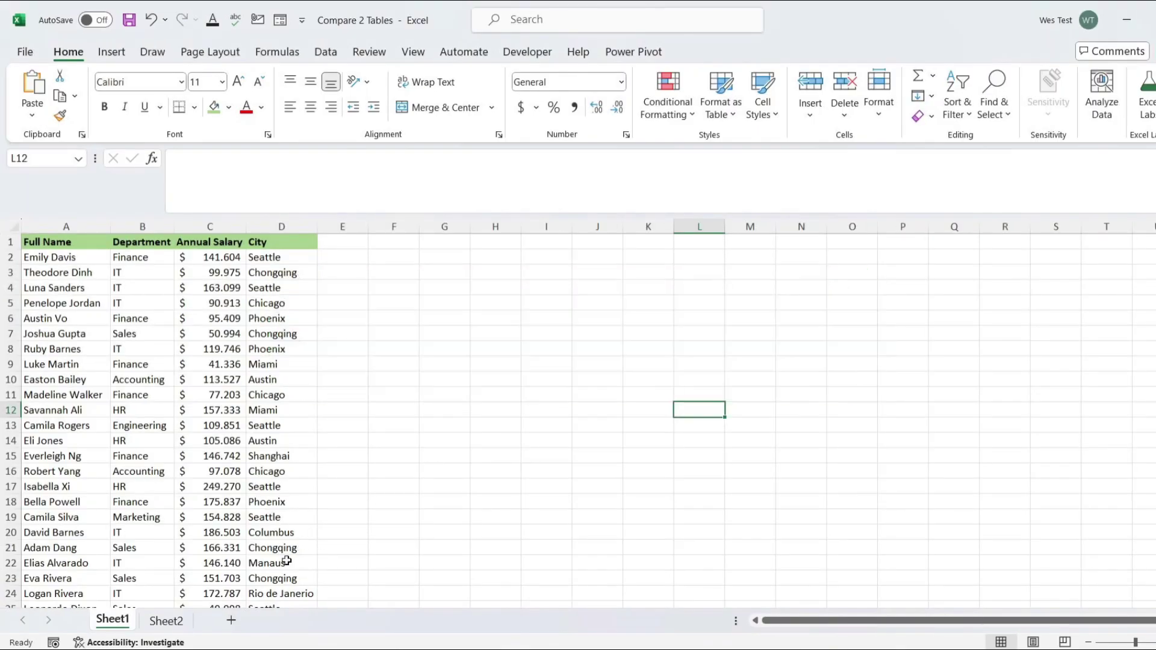
# Add Sheet6 after Sheet2 and paste the IF comparison formula into A1
pyautogui.click(231, 621)
pyautogui.moveTo(182, 624); pyautogui.dragTo(251, 626)
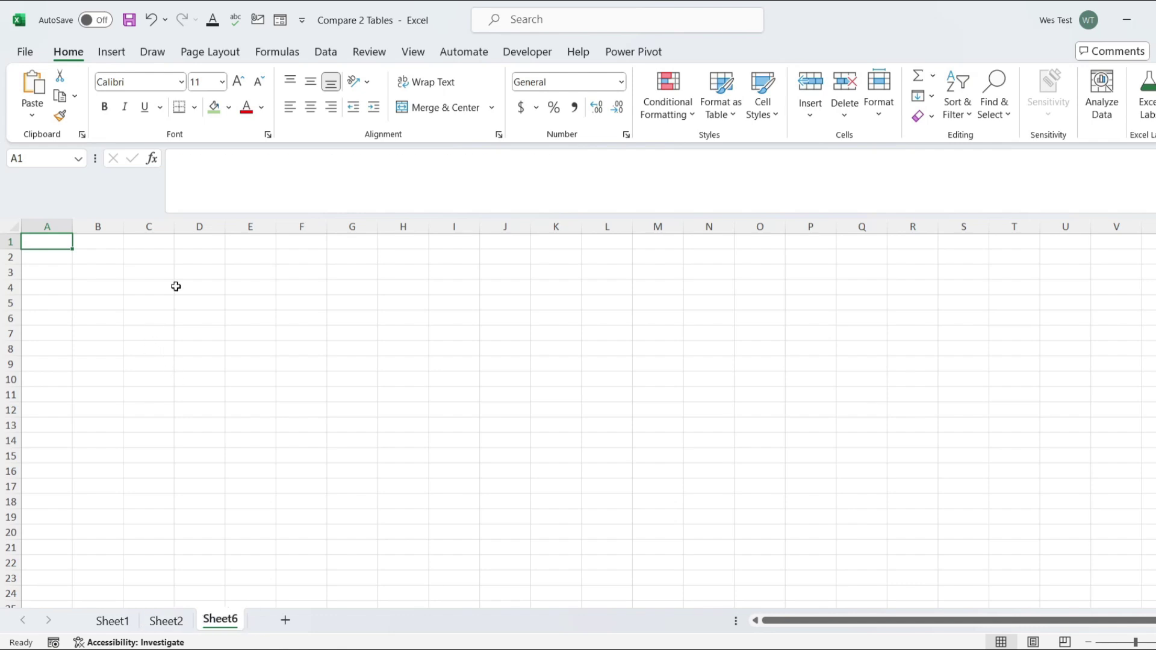
pyautogui.click(250, 205)
pyautogui.hotkey('ctrl', 'v')
# Walk through the IF formula's arguments: Sheet1!A1, Sheet2!A1, value_if_true and value_if_false
pyautogui.click(222, 157)
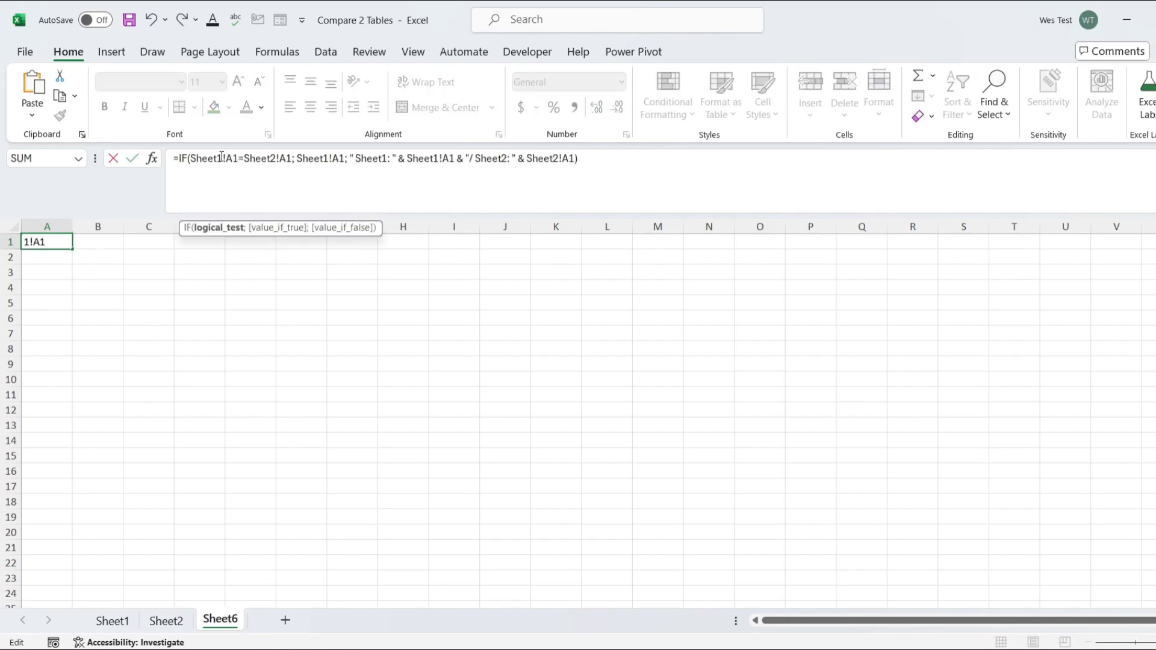
pyautogui.click(271, 161)
pyautogui.click(319, 160)
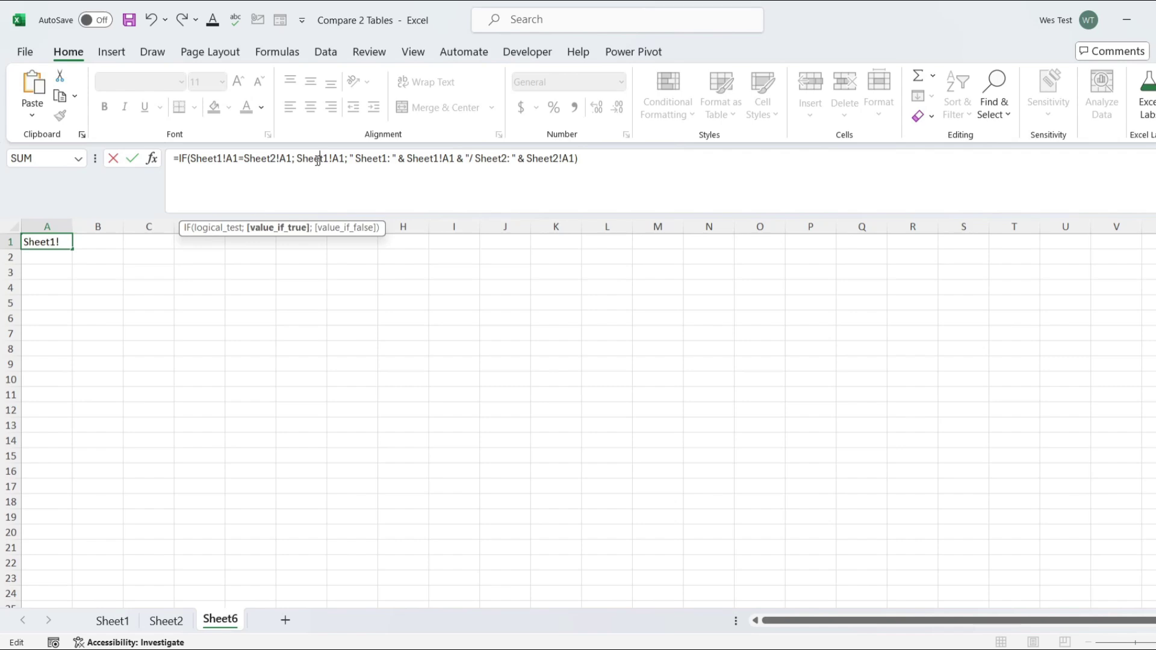
pyautogui.click(377, 161)
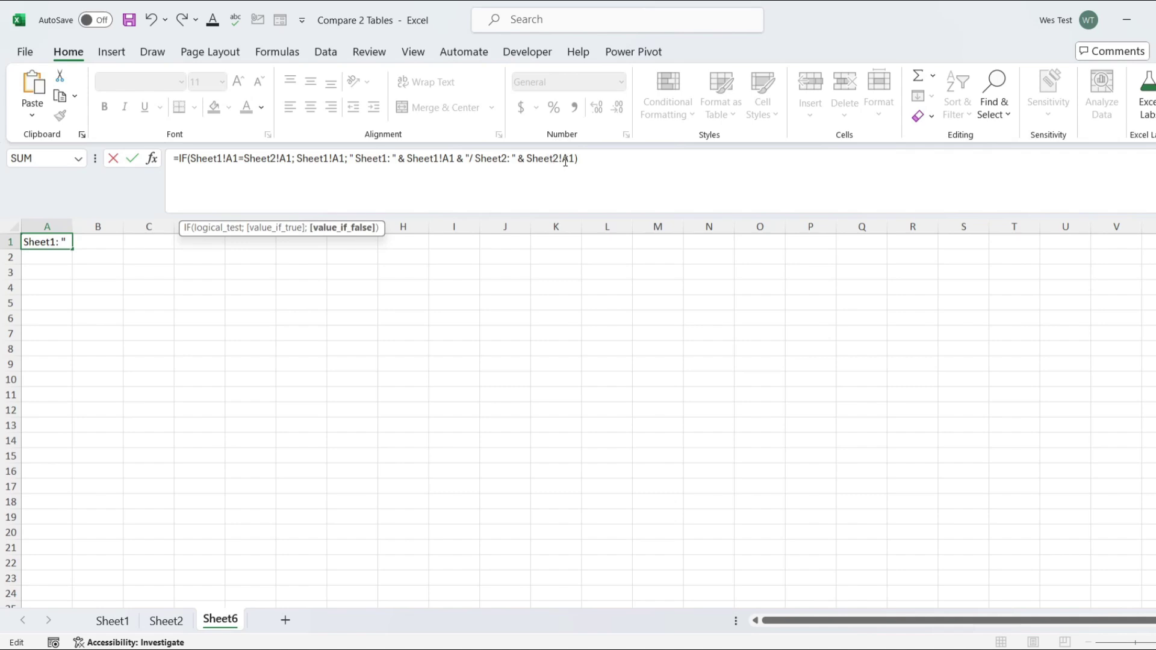
pyautogui.click(584, 160)
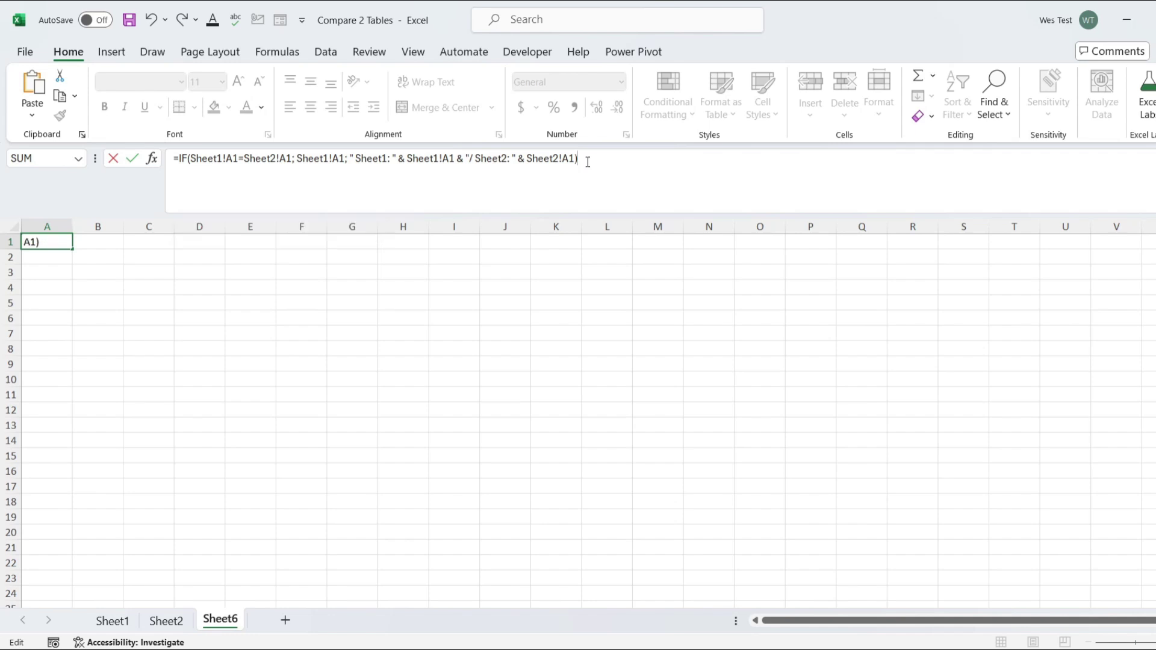
# Commit the IF formula and fill it down to row 51 and across to column D
pyautogui.hotkey('ctrl', 'Return')
pyautogui.moveTo(73, 248); pyautogui.dragTo(44, 476)
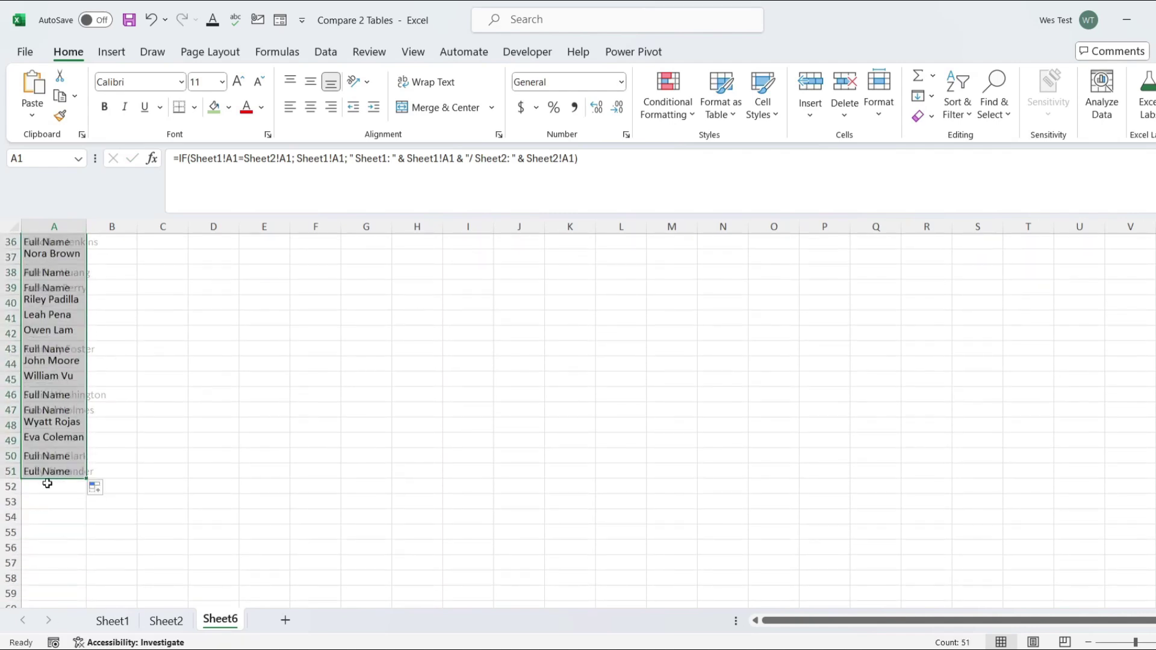
pyautogui.scroll(8, 44, 476)
pyautogui.scroll(-3, 58, 466)
pyautogui.scroll(-6, 59, 467)
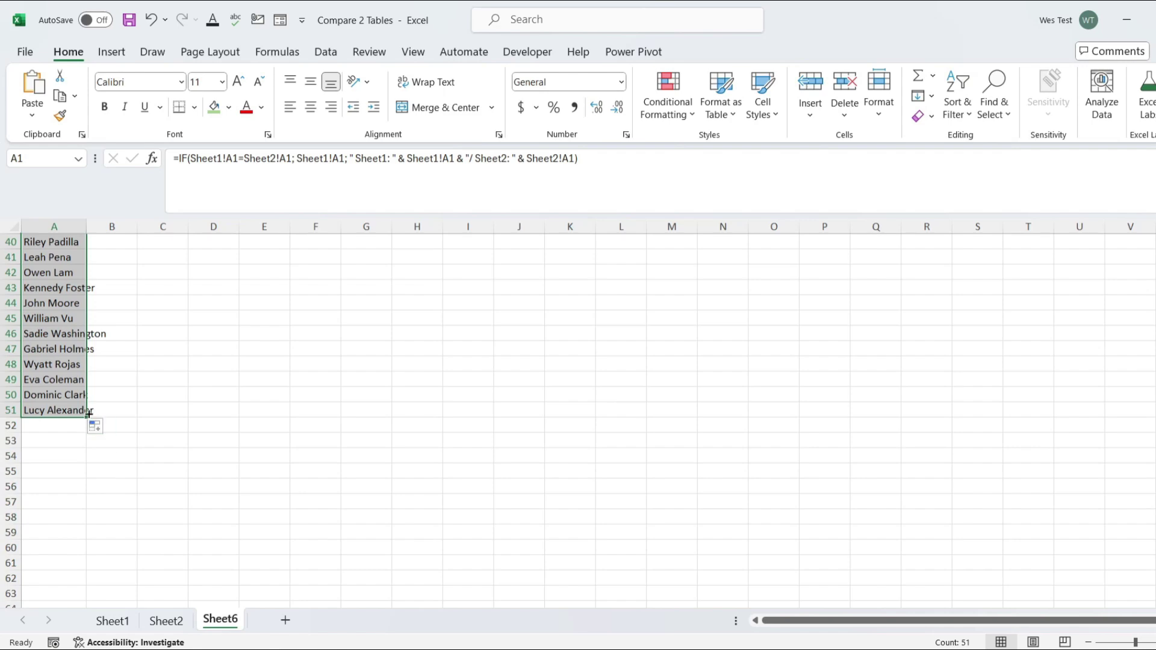
pyautogui.moveTo(88, 417); pyautogui.dragTo(223, 420)
pyautogui.scroll(13, 222, 415)
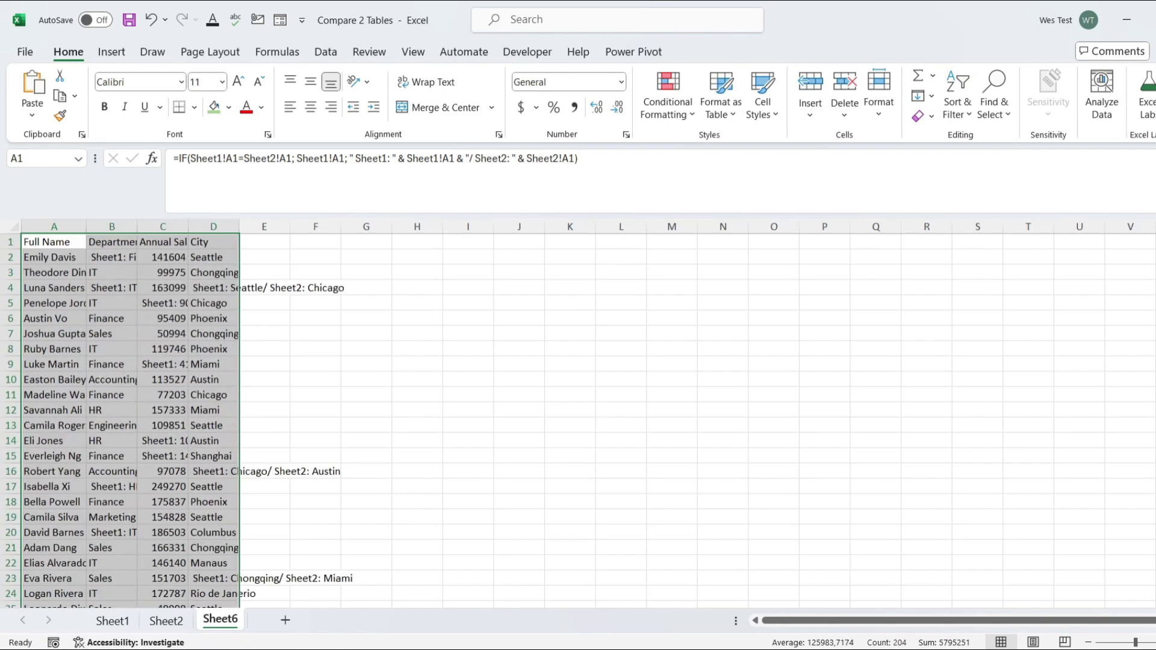
# Autofit columns A–D with Alt+H+O+I and scroll to check the results
pyautogui.press('alt')
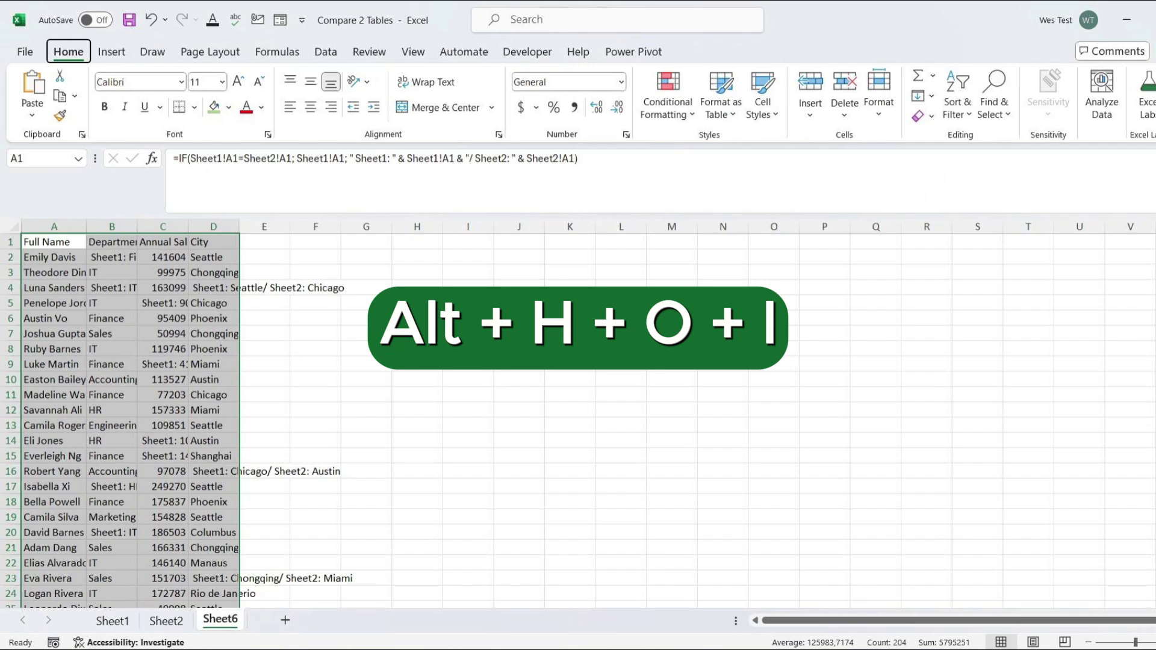
pyautogui.press('h')
pyautogui.press('o')
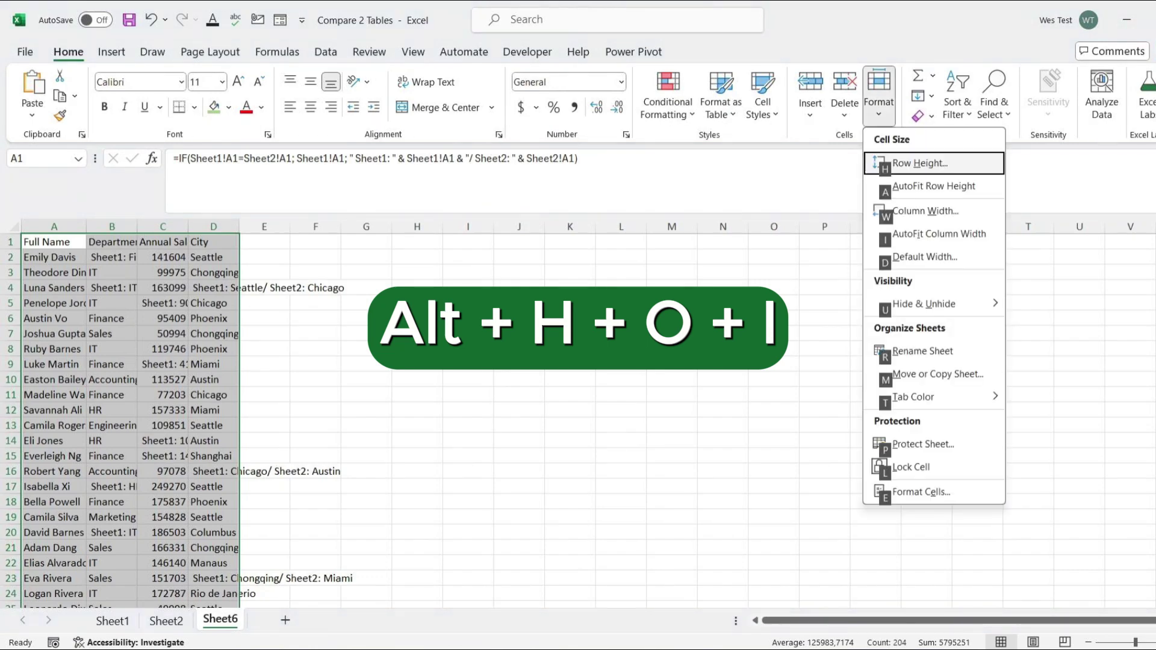
pyautogui.press('i')
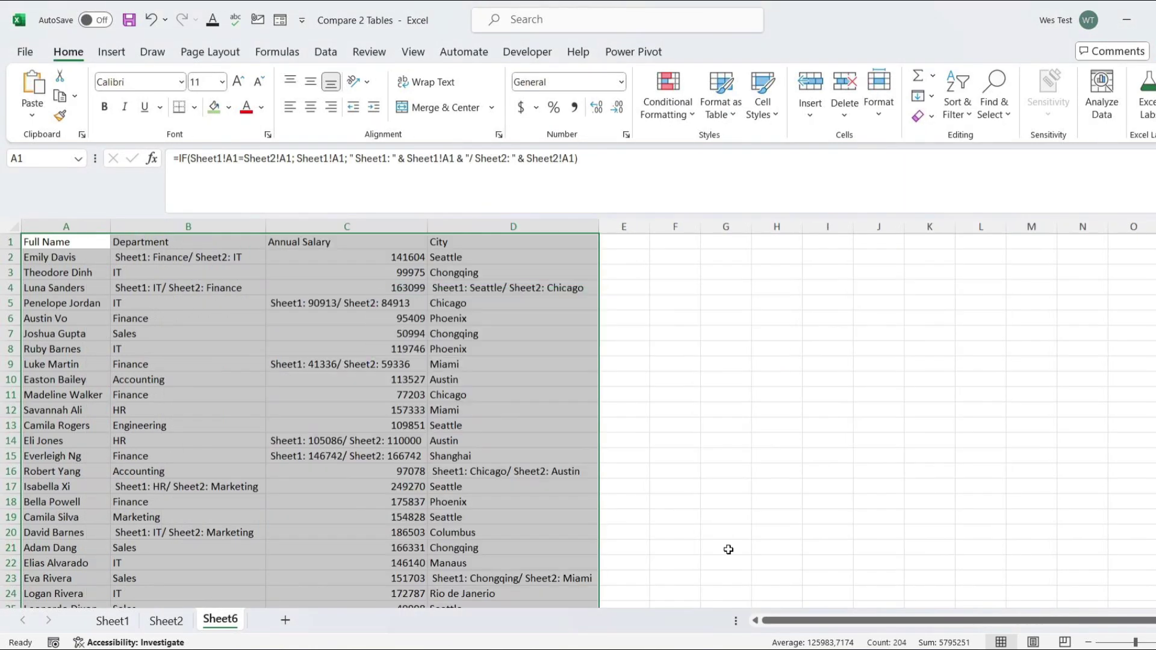
pyautogui.scroll(-1, 723, 536)
pyautogui.scroll(1, 715, 524)
# View the Table 1 and Table 2 workbooks, then launch Spreadsheet Compare via a 'spr' search
pyautogui.click(663, 427)
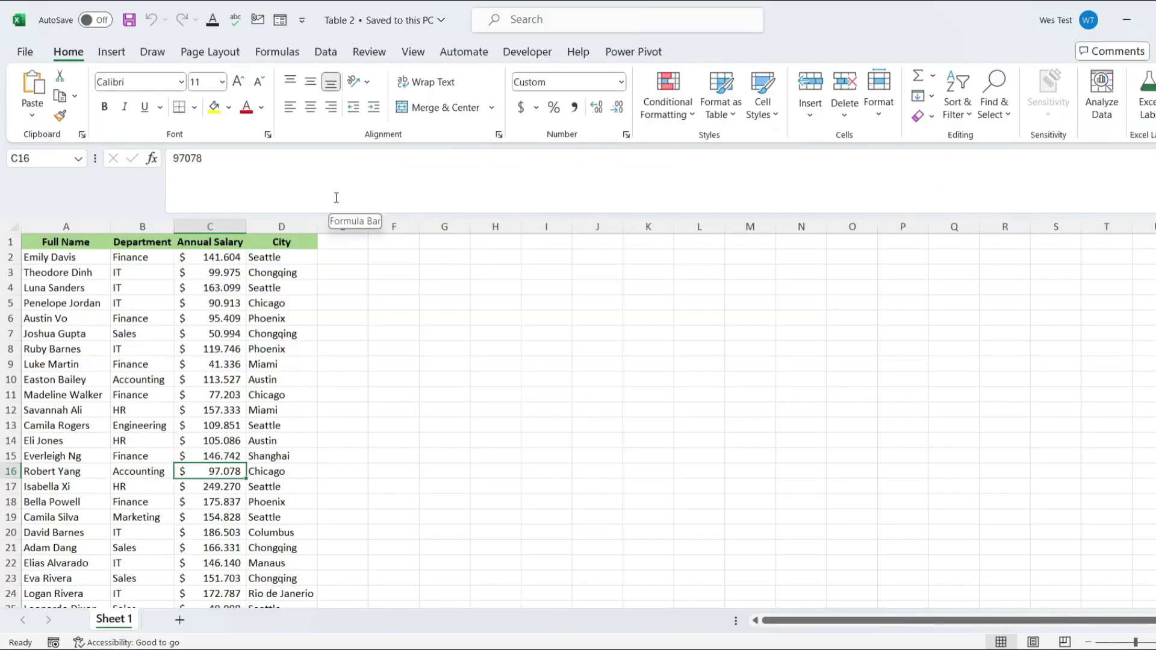
pyautogui.click(783, 579)
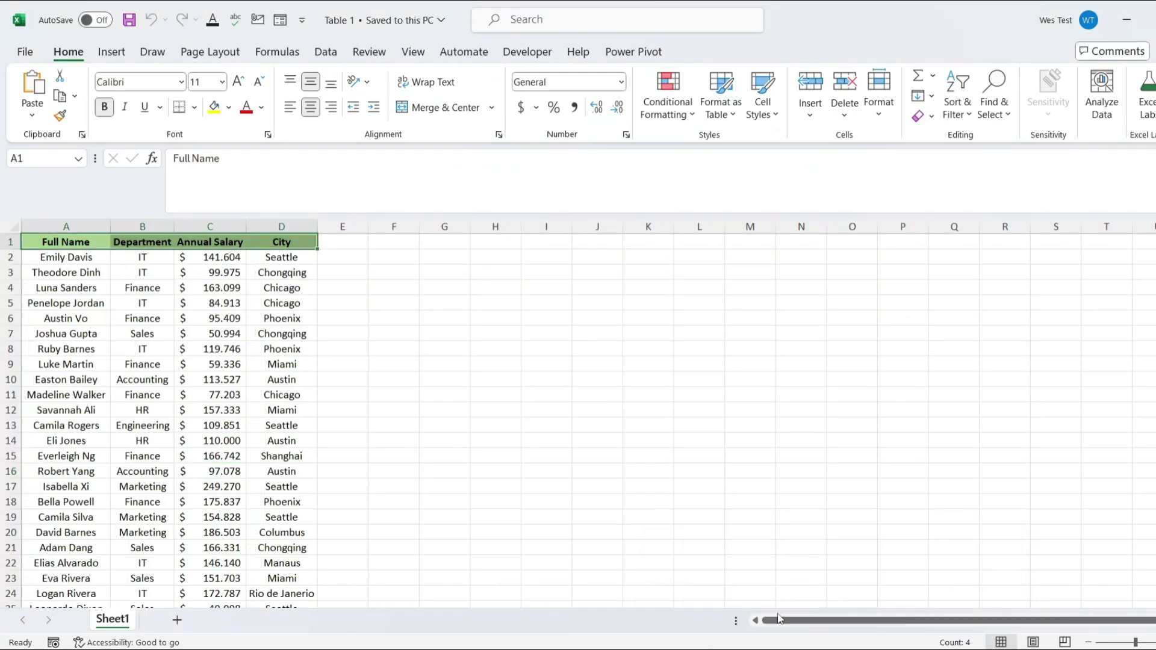
pyautogui.click(906, 561)
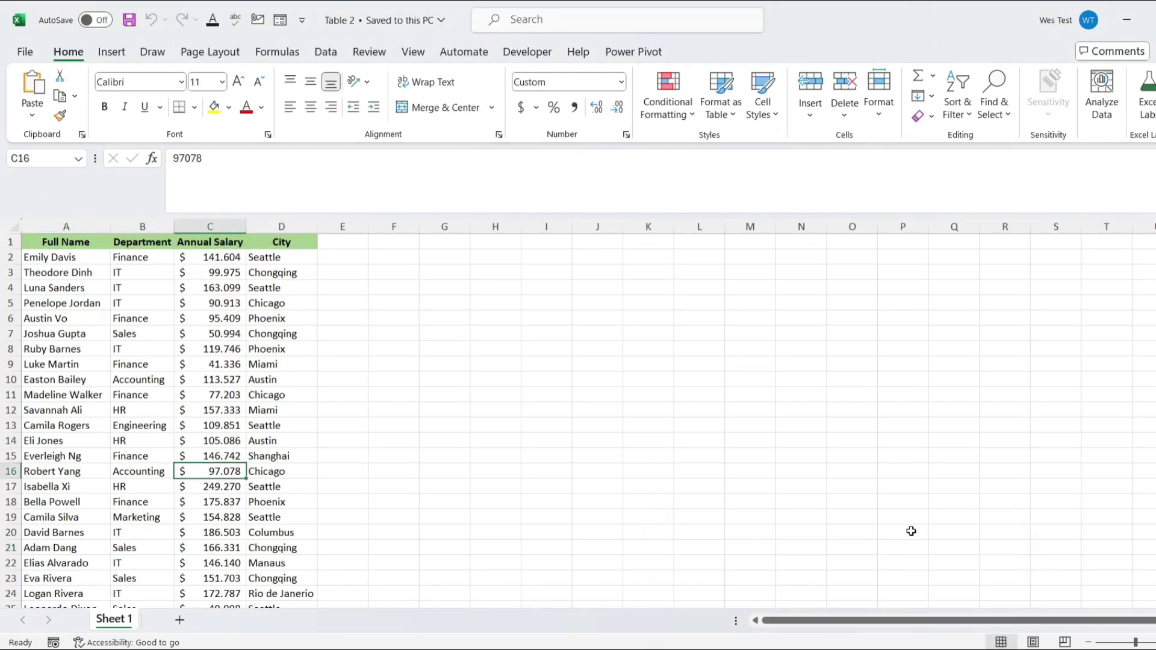
pyautogui.click(910, 531)
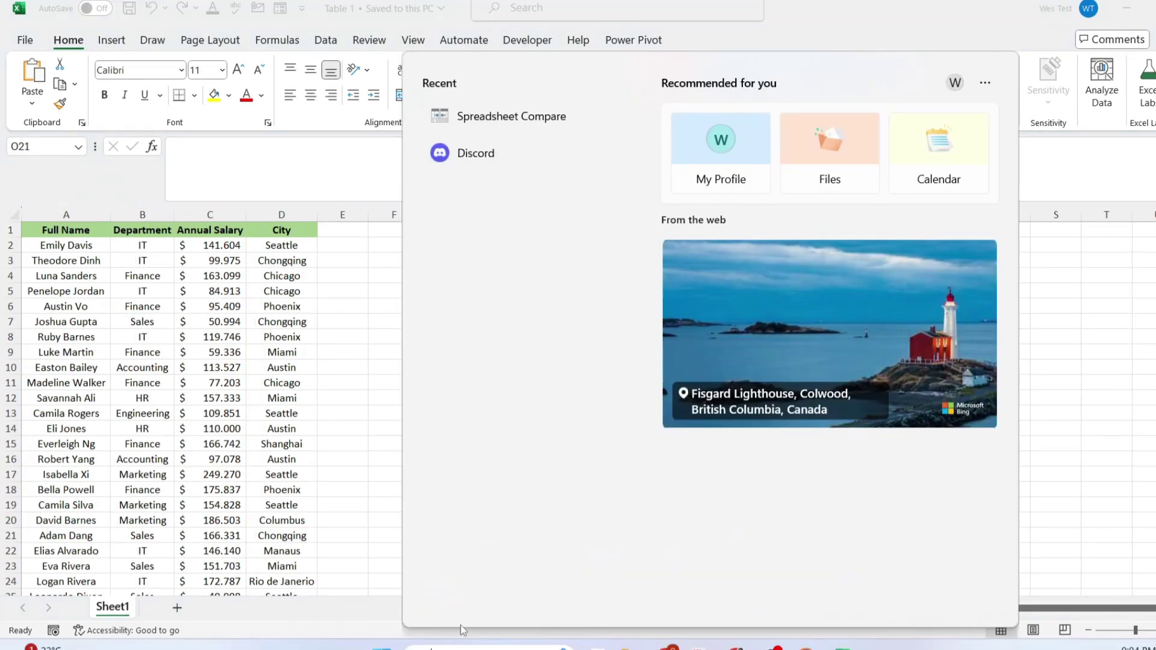
pyautogui.write('spr')
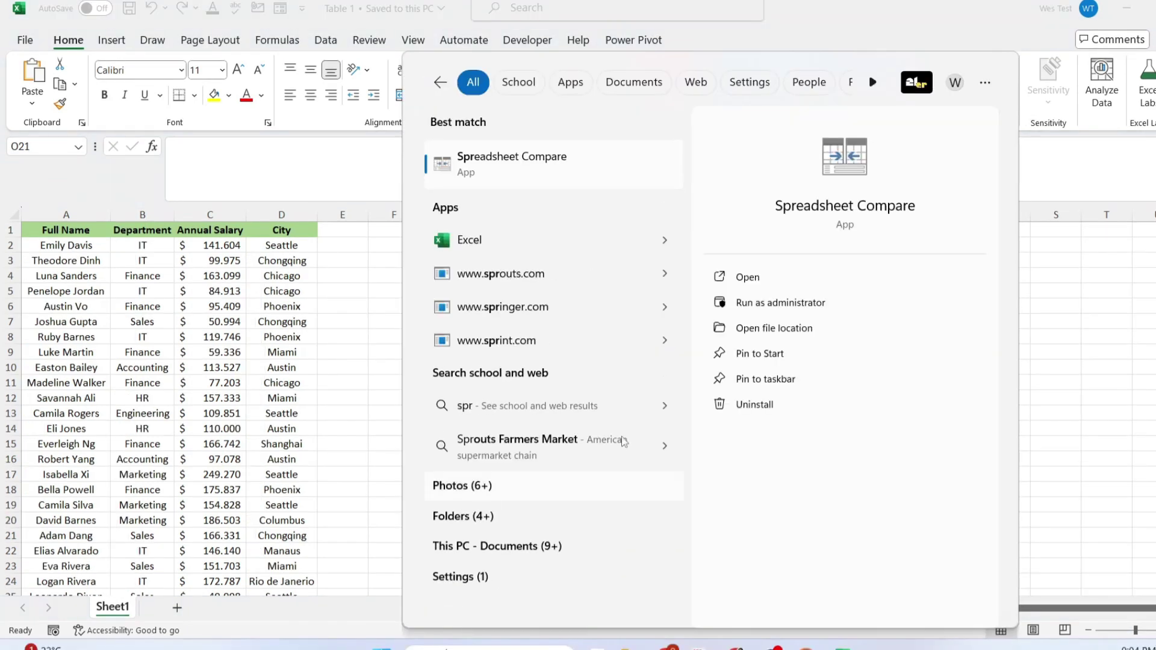
pyautogui.click(593, 166)
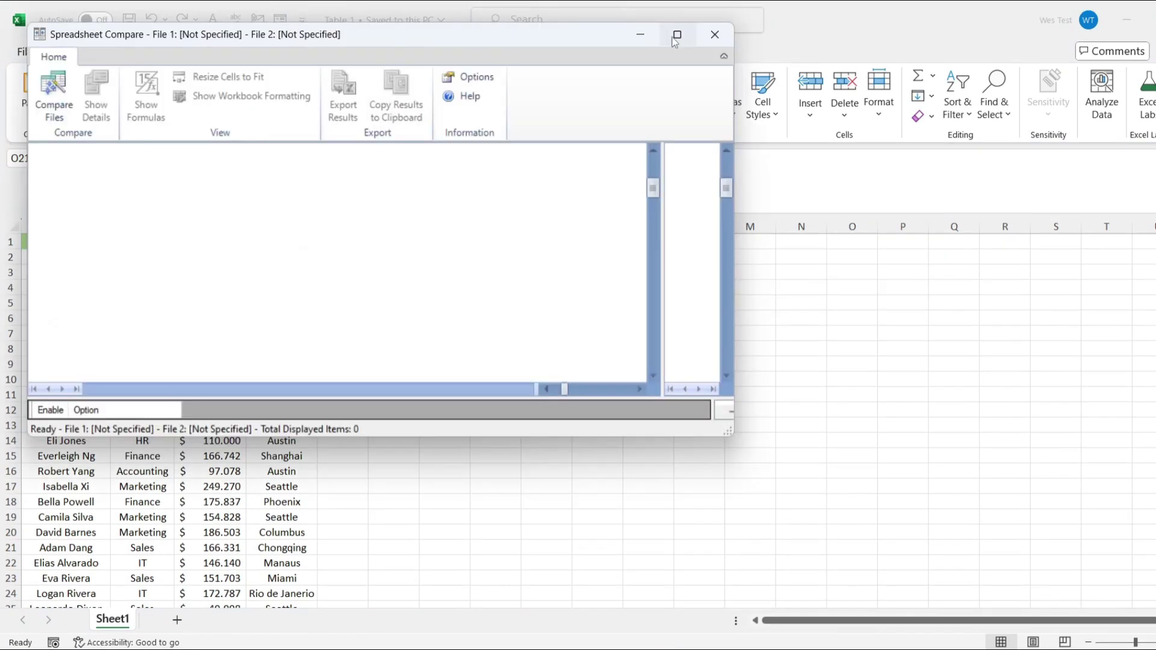
# Maximize Spreadsheet Compare and compare Table 1.xlsx (older) against Table 2.xlsx (newer)
pyautogui.click(676, 33)
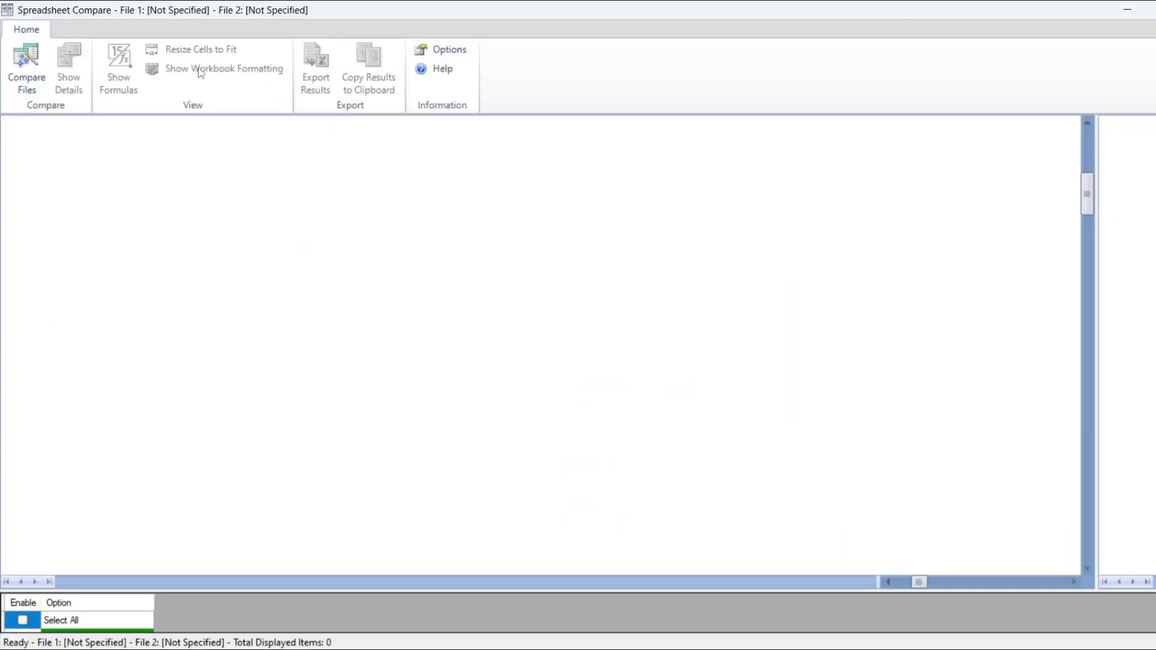
pyautogui.click(24, 69)
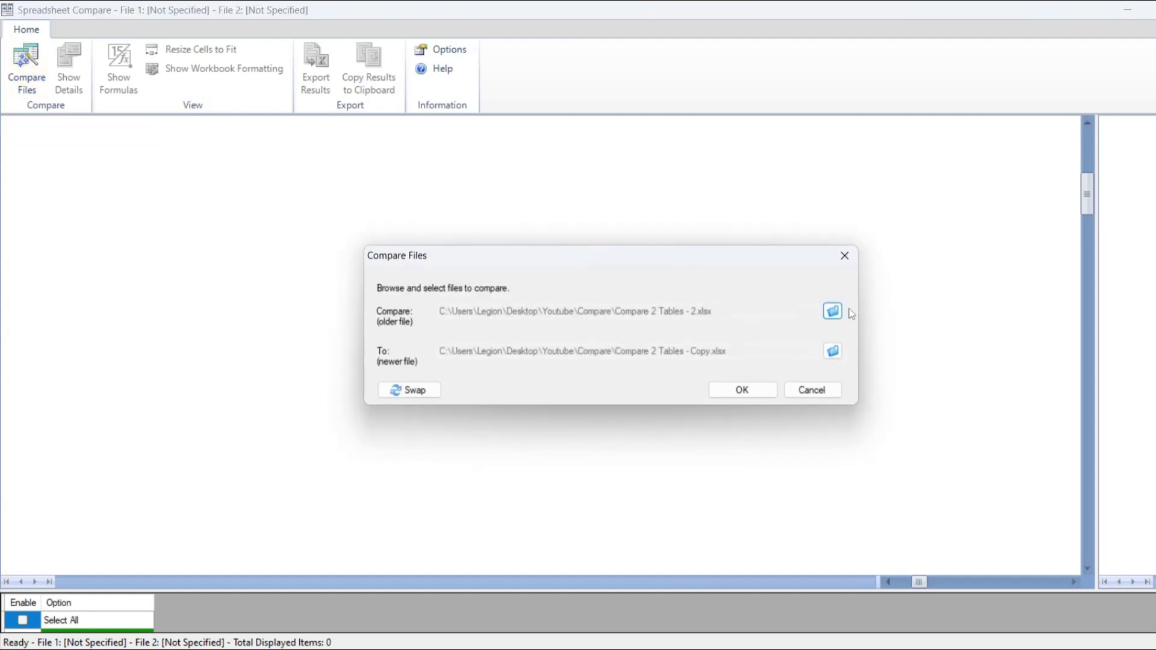
pyautogui.click(833, 310)
pyautogui.click(656, 371)
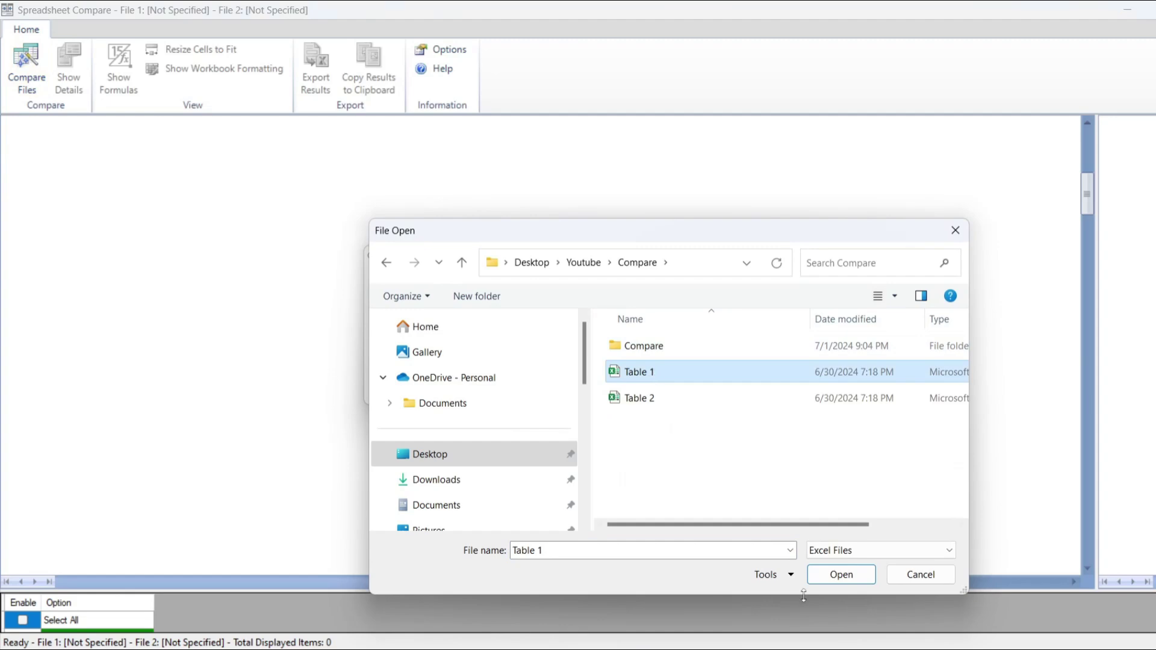
pyautogui.click(833, 575)
pyautogui.click(833, 351)
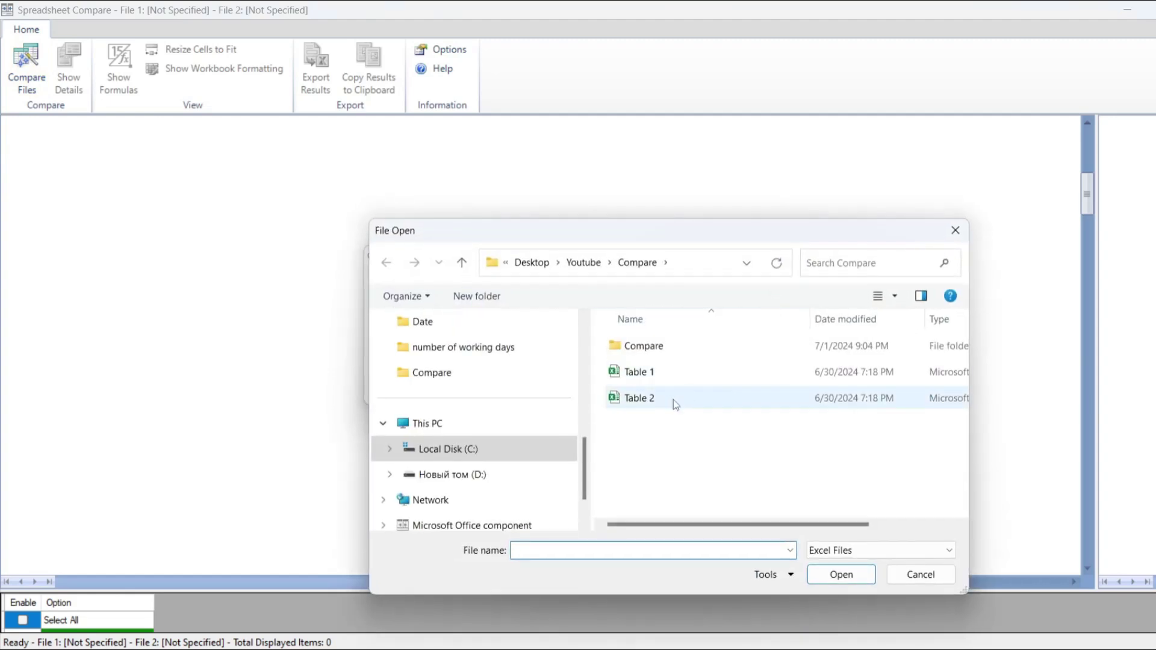
pyautogui.click(673, 399)
pyautogui.click(827, 581)
pyautogui.click(740, 390)
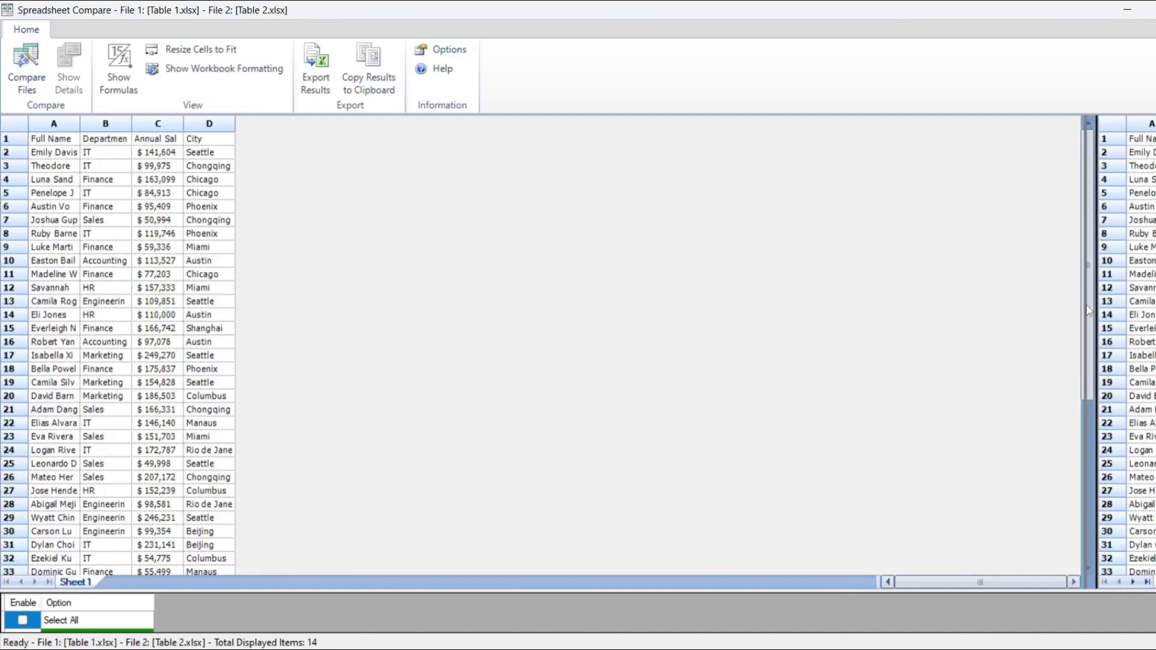
# Resize the comparison panes so both grids show their highlighted differences
pyautogui.moveTo(1096, 301); pyautogui.dragTo(630, 358)
pyautogui.moveTo(633, 277); pyautogui.dragTo(485, 313)
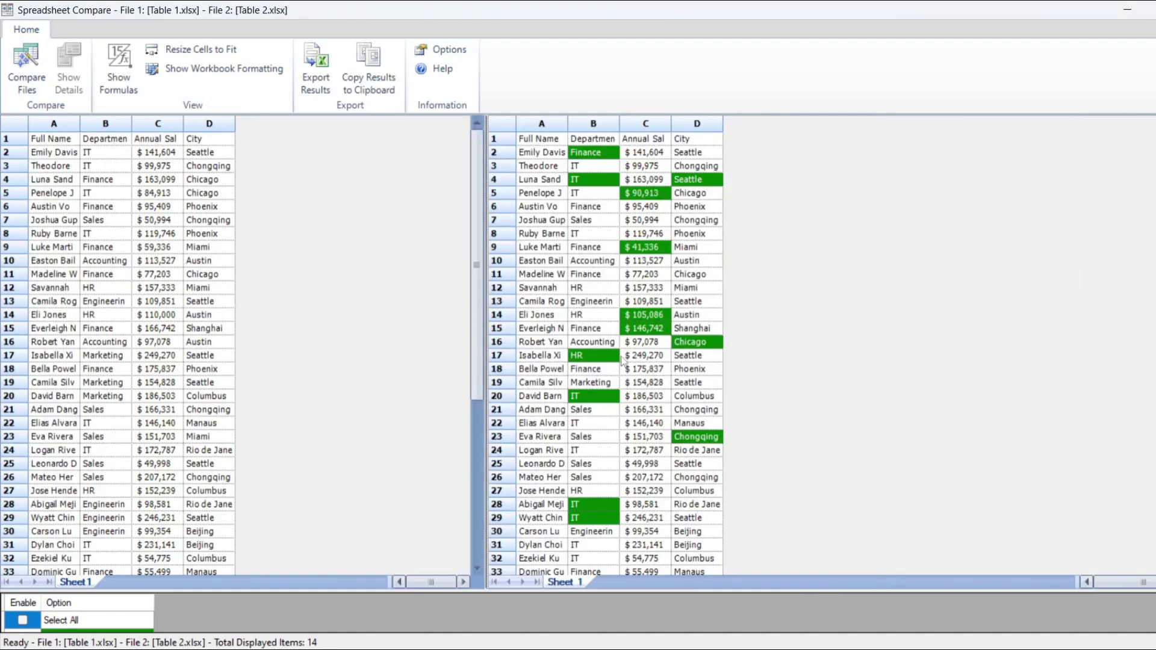
pyautogui.scroll(-10, 413, 336)
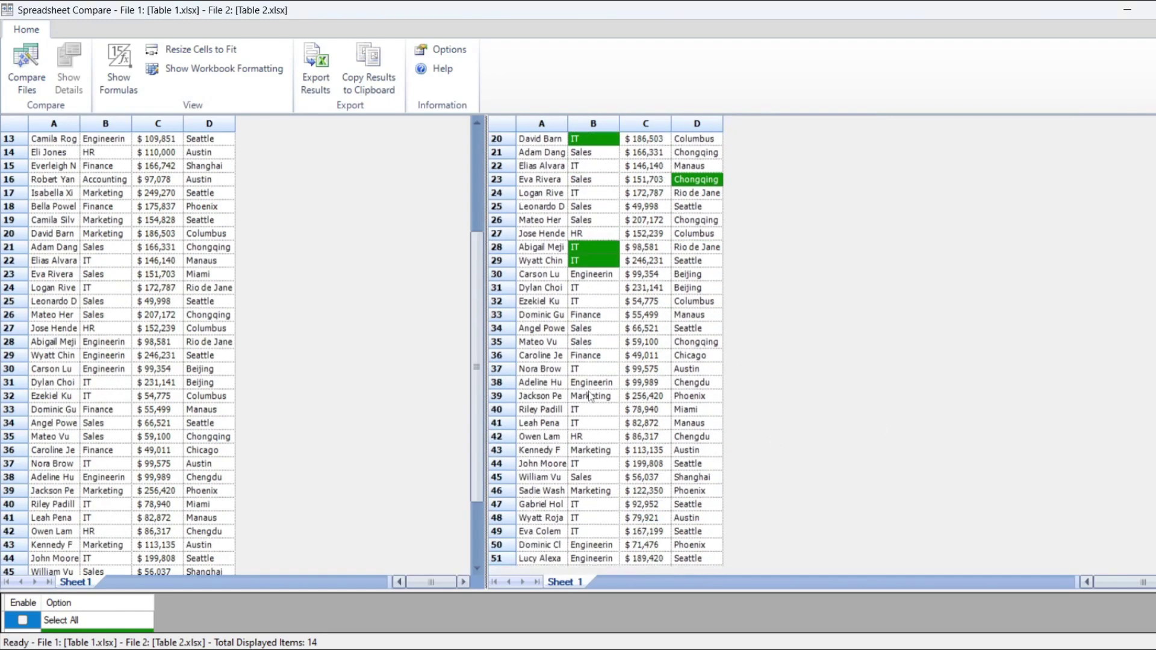
pyautogui.scroll(10, 412, 430)
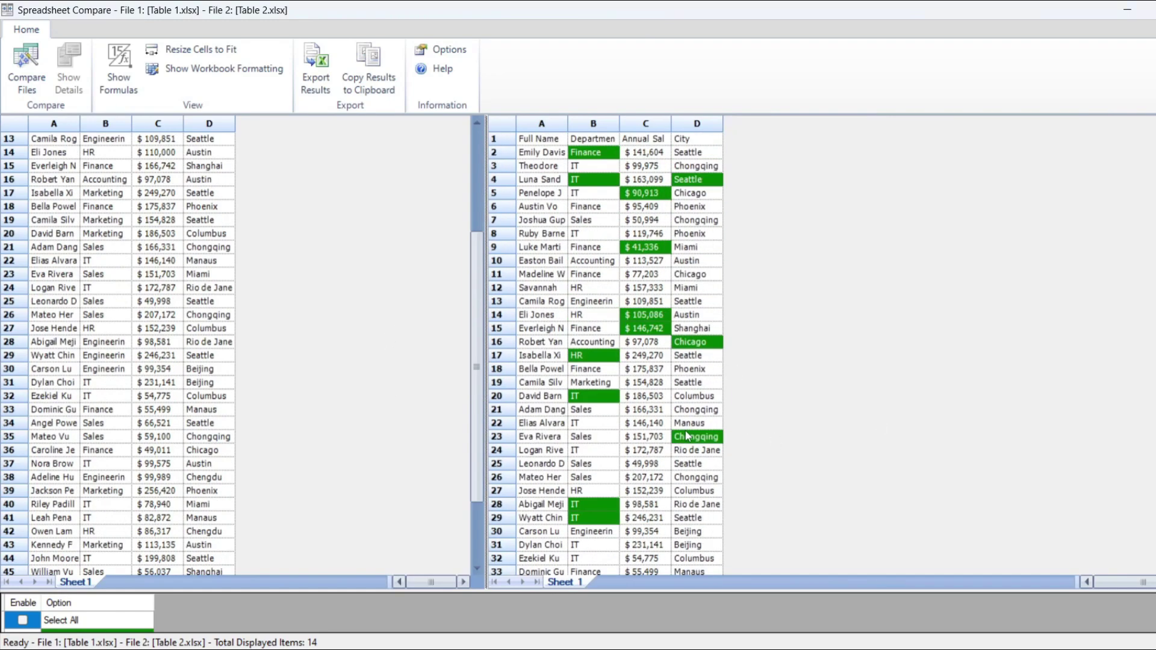
# Export the comparison results to a workbook named 'Results'
pyautogui.click(307, 66)
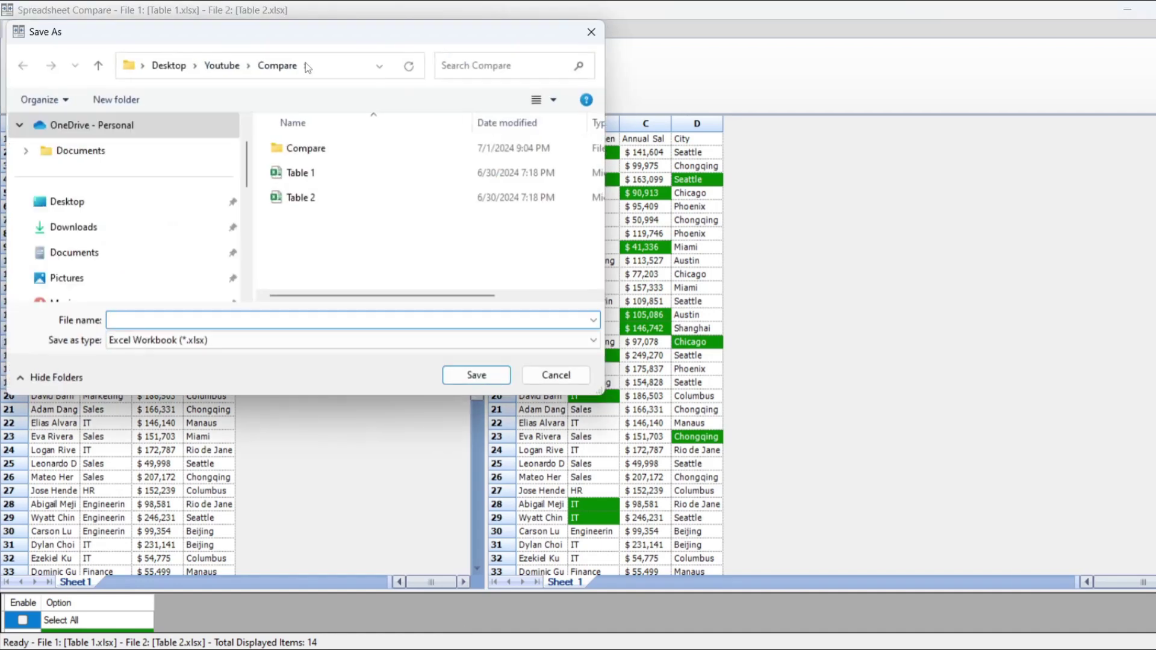
pyautogui.write('Resul')
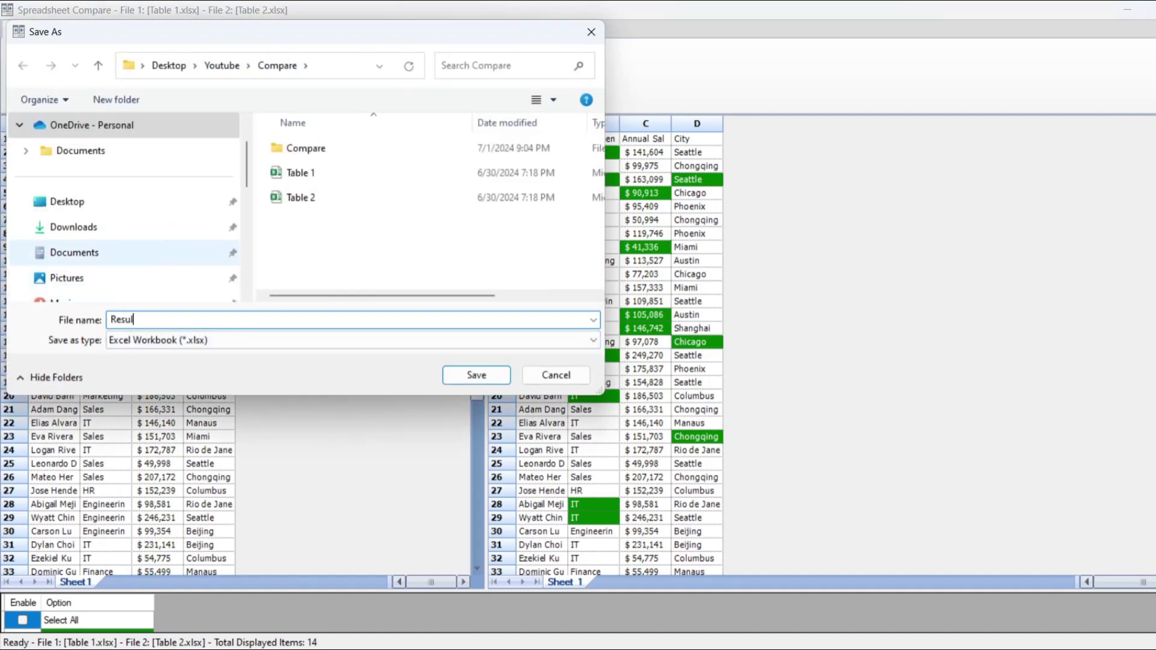
pyautogui.write('ts')
pyautogui.press('Return')
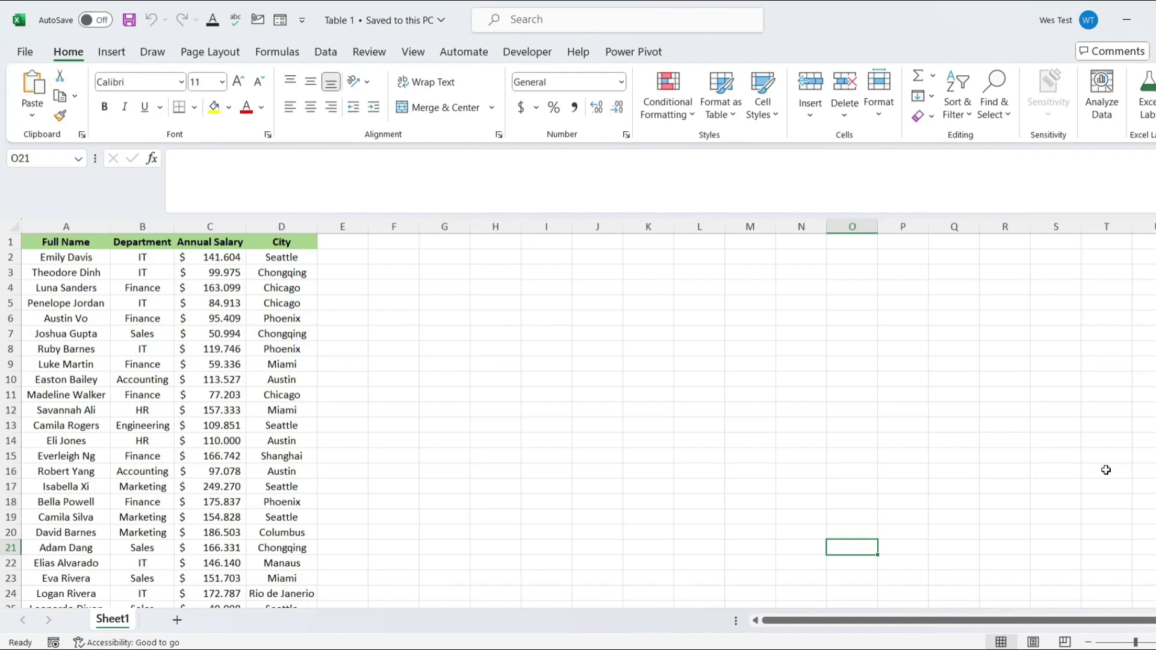